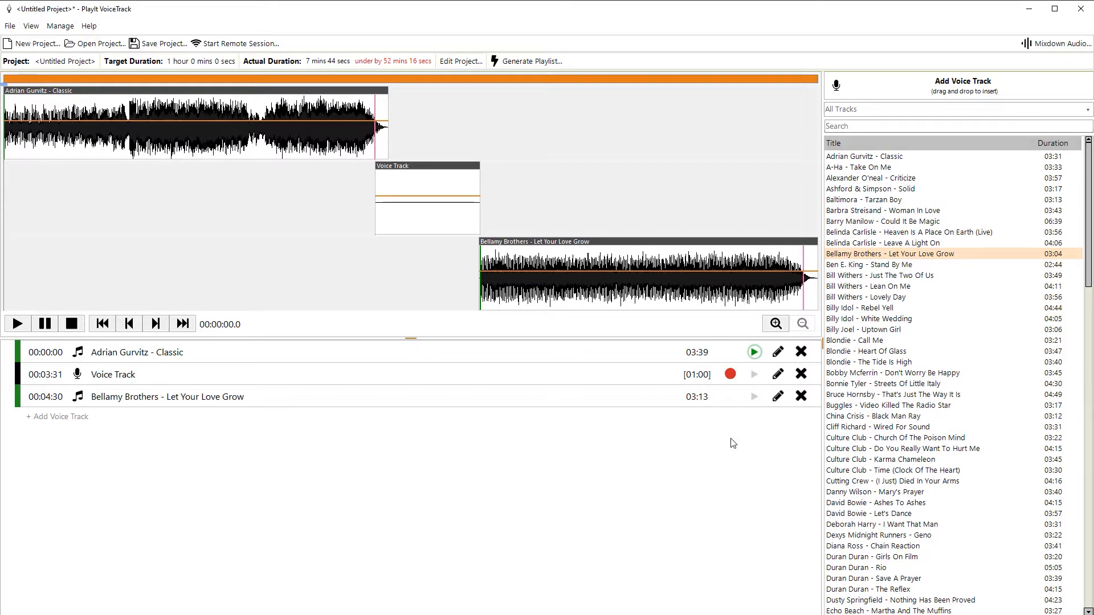
Remove the songs and the voice track from the current project so it is empty
click(801, 352)
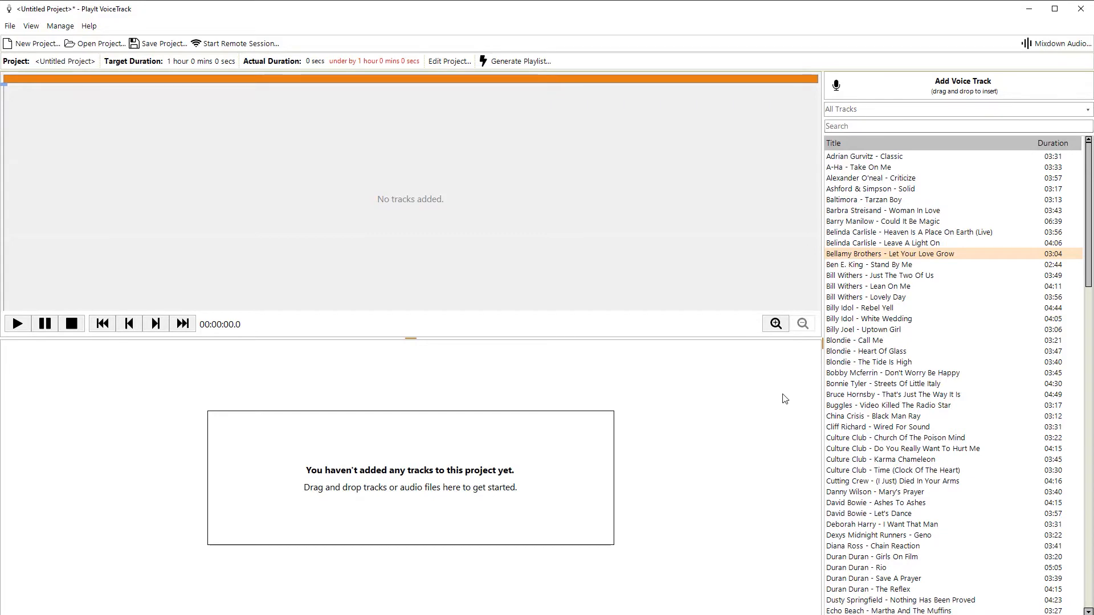
Open the playlist generator and inspect the sections of the Songs For 1 Hour template without changing it
click(538, 65)
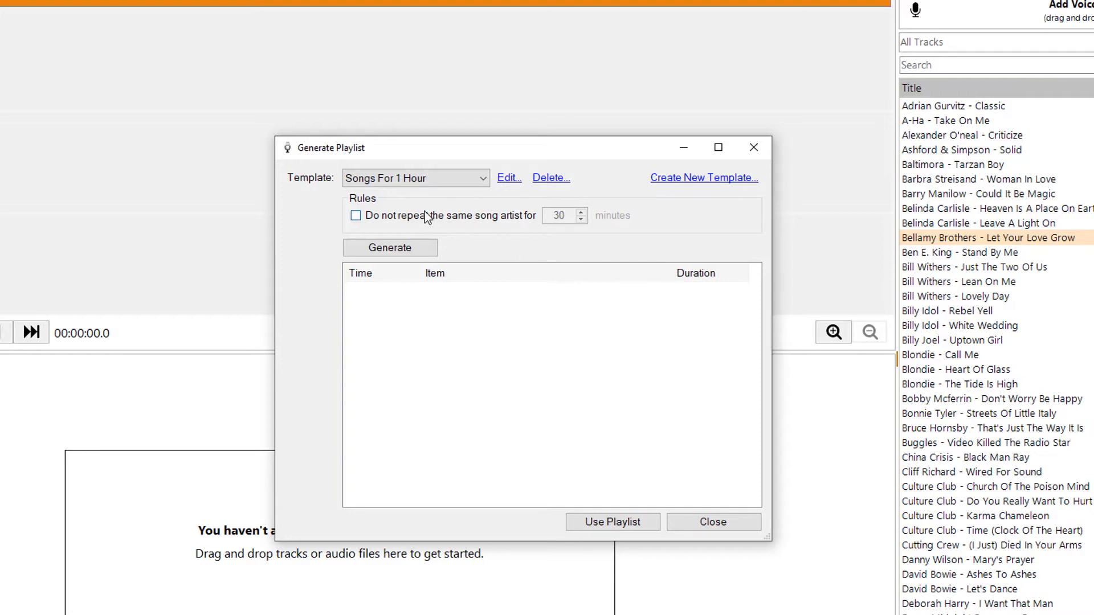
click(509, 178)
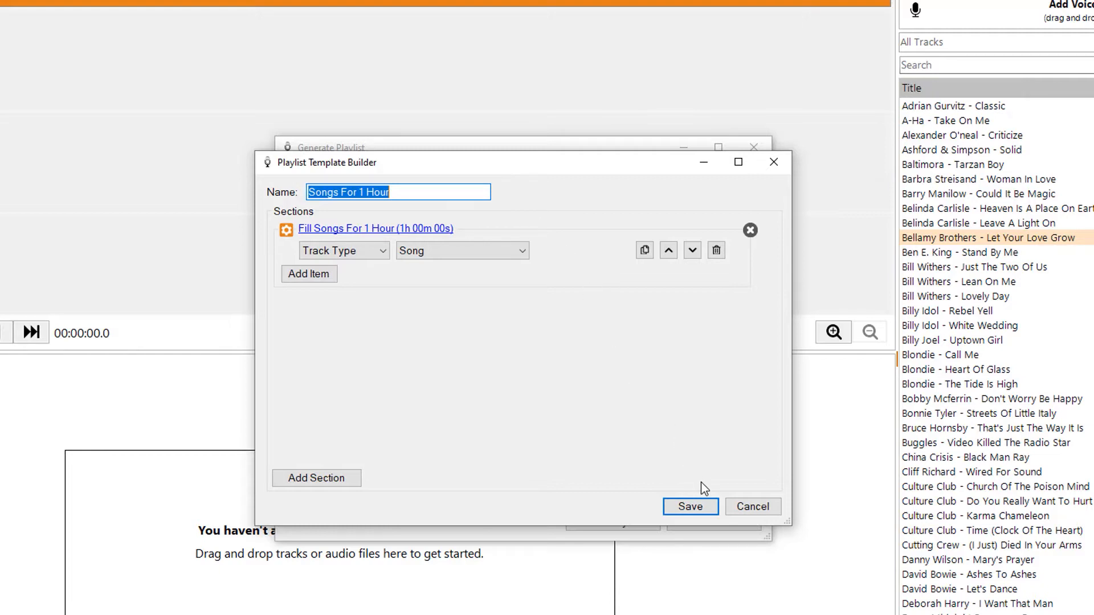
click(751, 506)
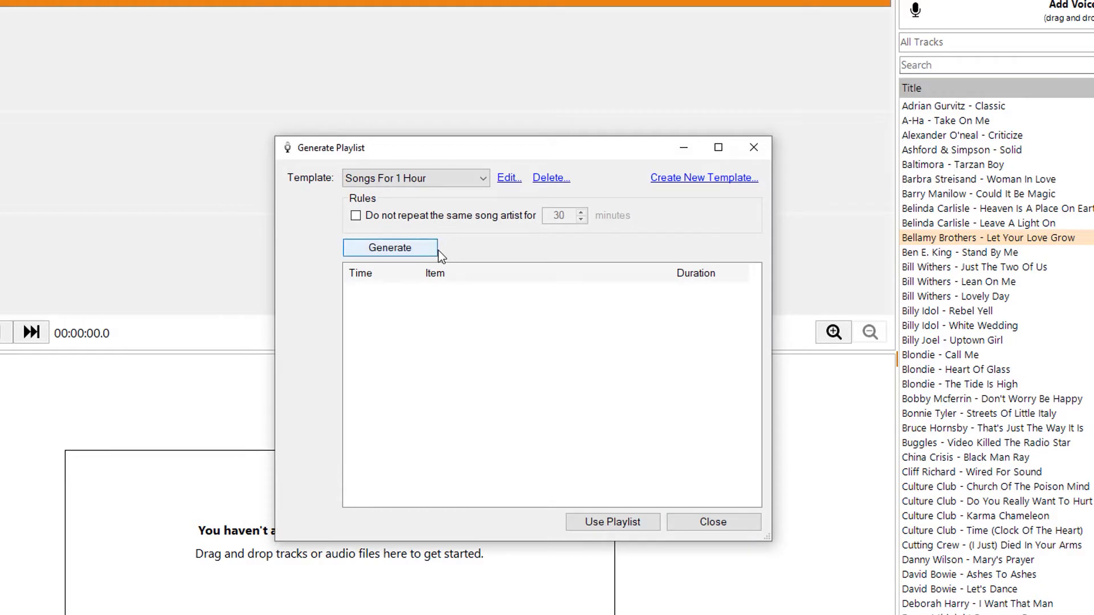
Generate a playlist from the Songs For 1 Hour template and look through its songs
click(436, 248)
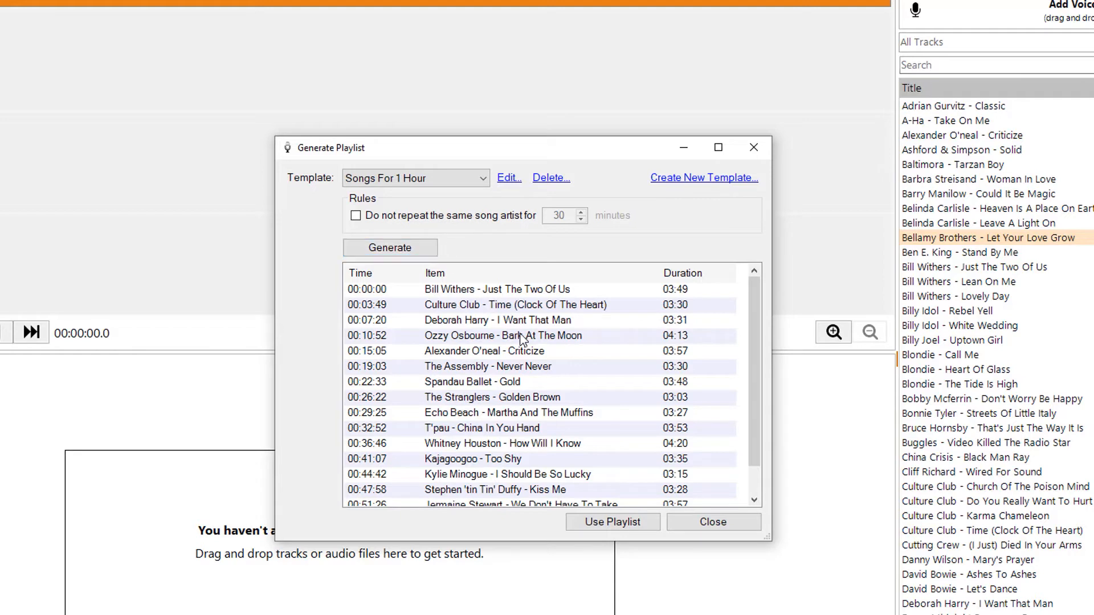
scroll(523, 339, down, 1)
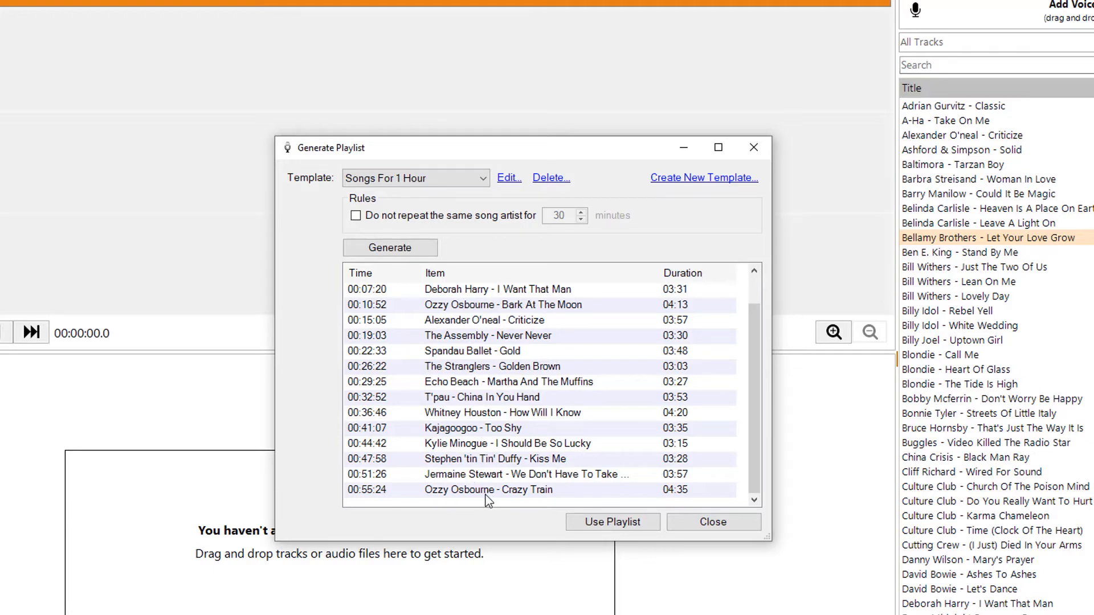
Regenerate the playlist with the rule not to repeat the same song artist for 60 minutes, and use it in the project
click(375, 218)
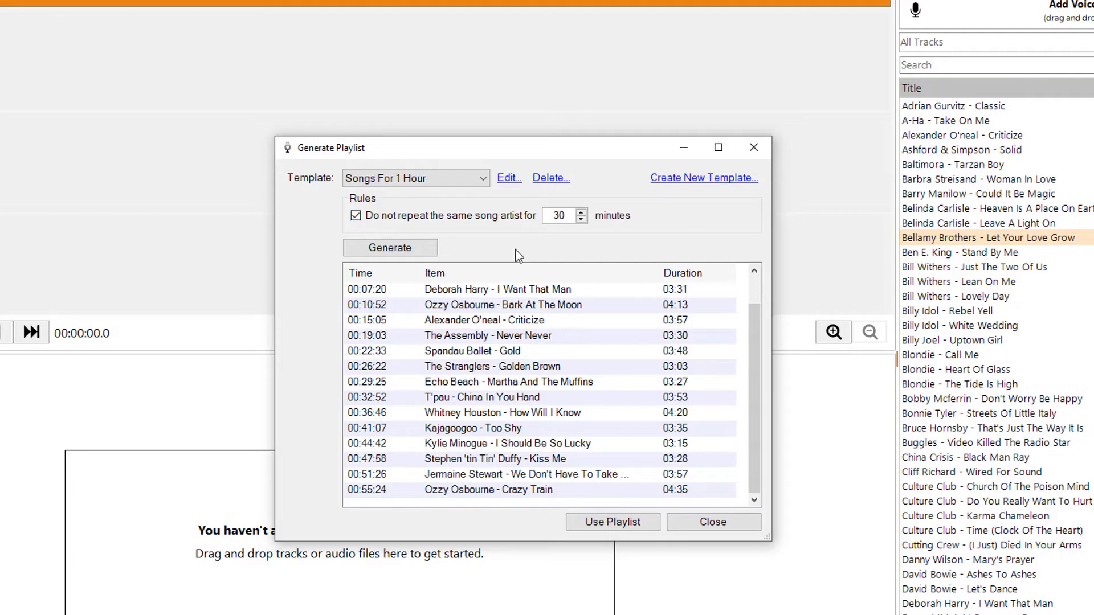
double_click(556, 215)
text(60)
click(419, 253)
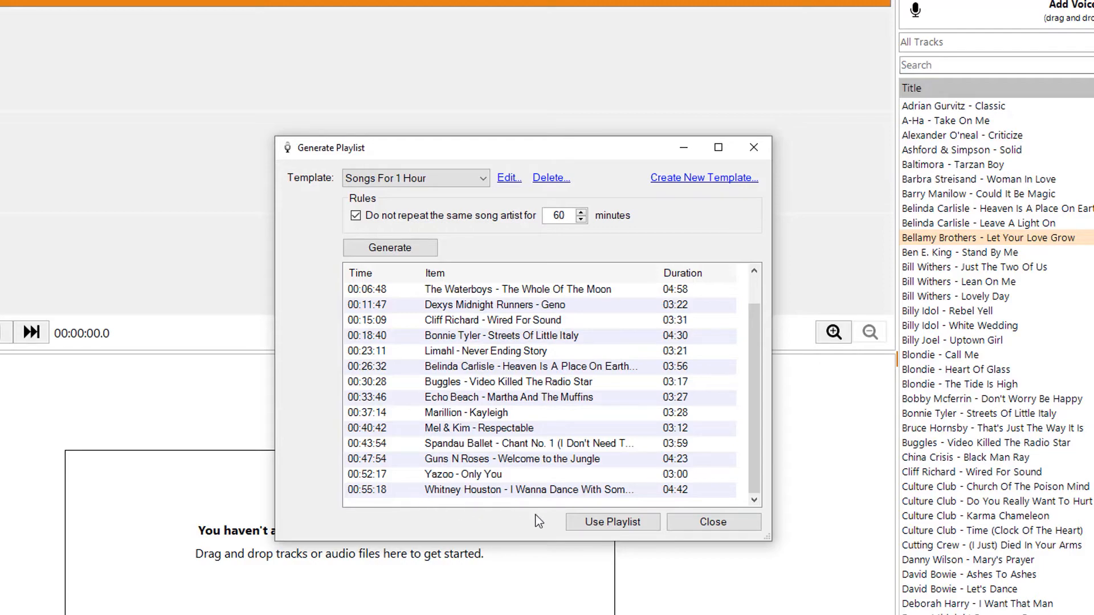
click(576, 529)
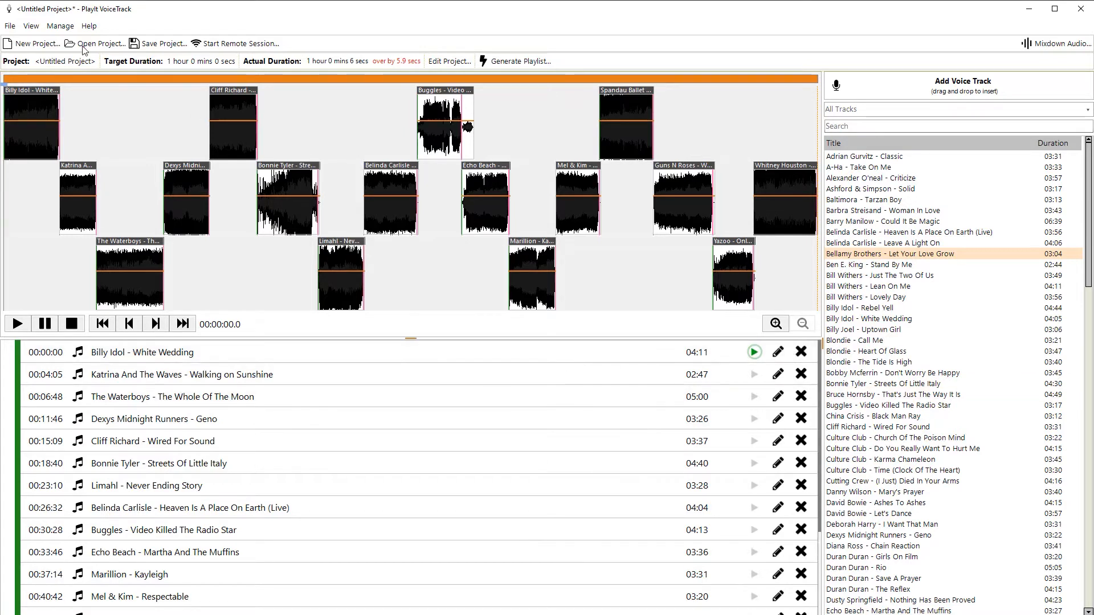
Start a new project without saving the changes to the current one
click(10, 26)
click(26, 40)
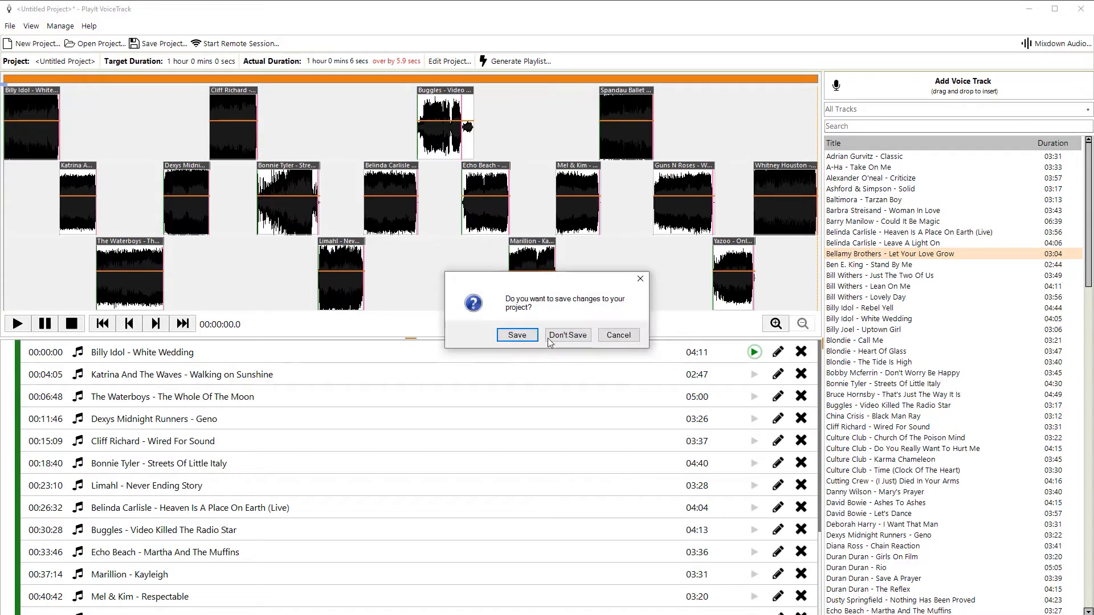
click(565, 337)
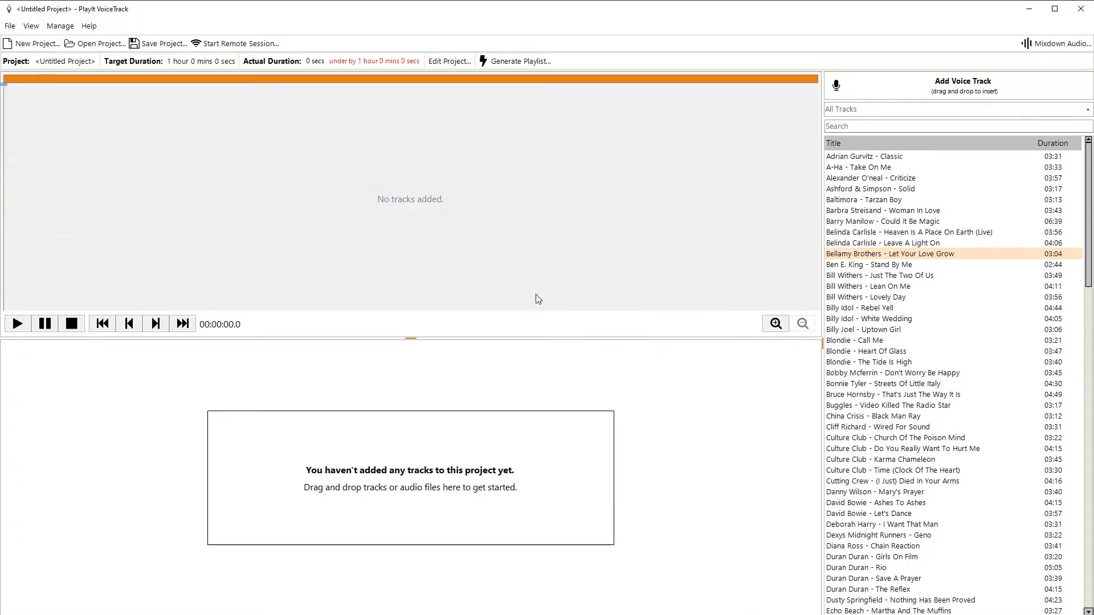
Create a new template in the playlist generator and name it after the presenter's show
click(536, 63)
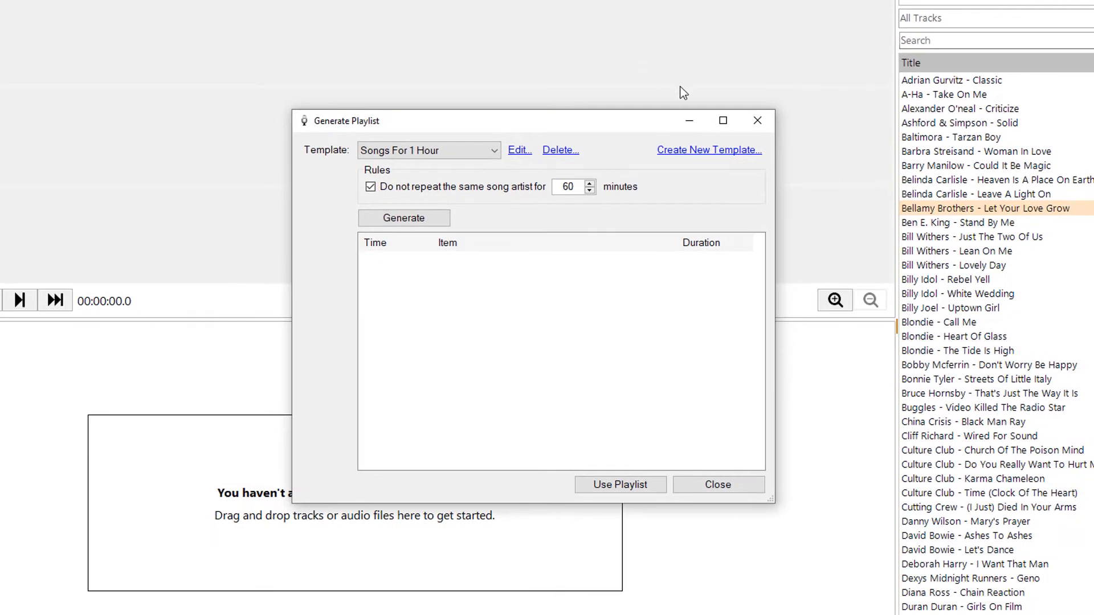
click(695, 156)
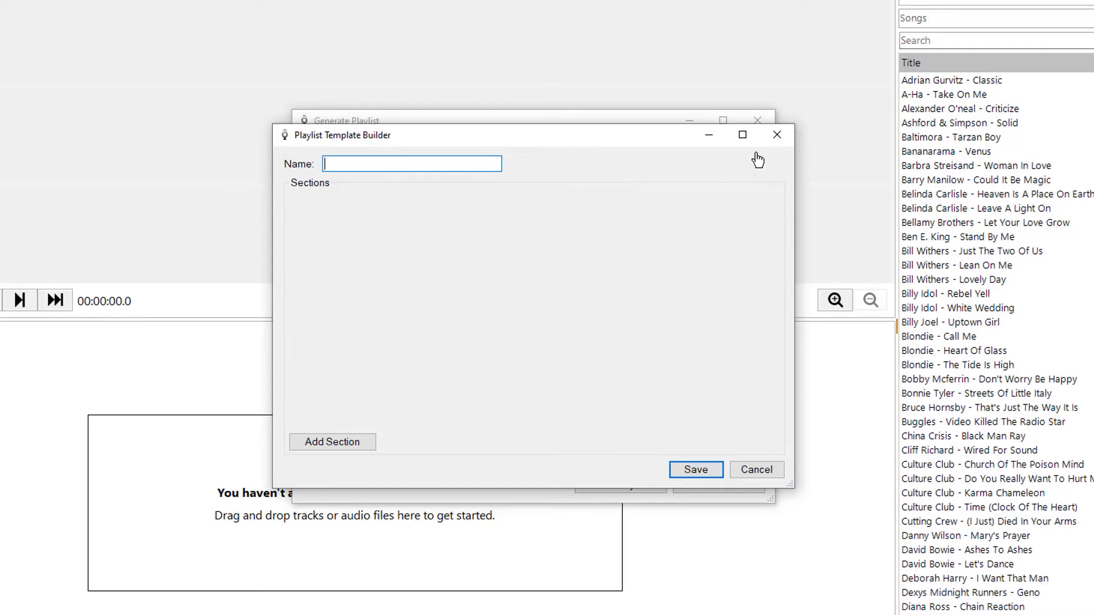
text(Jason's Show)
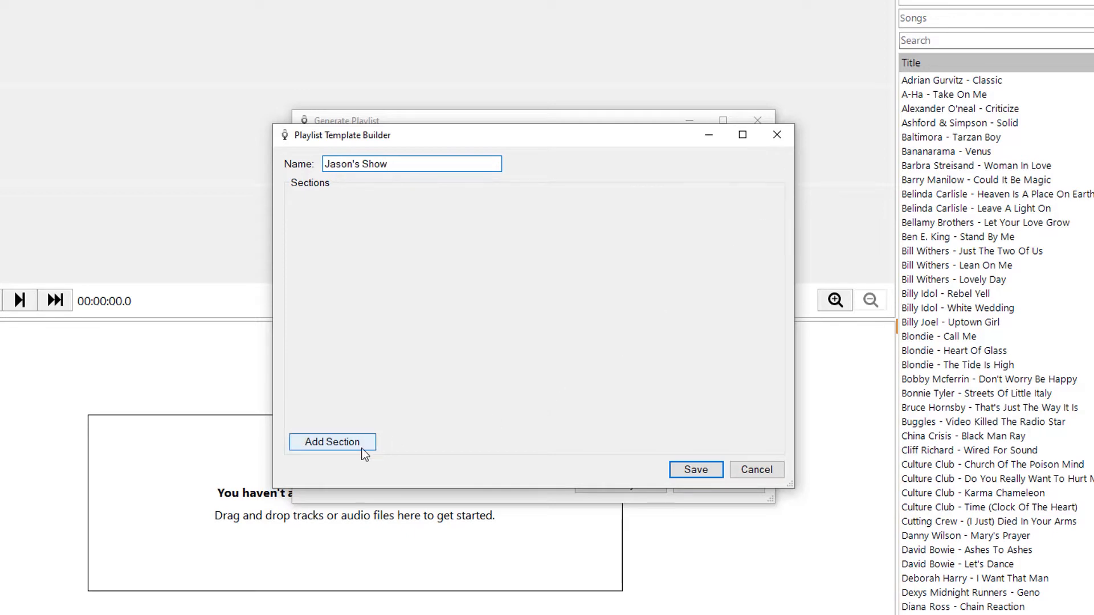
Add a section to the template and name it Opener, leaving its fill duration off
click(332, 442)
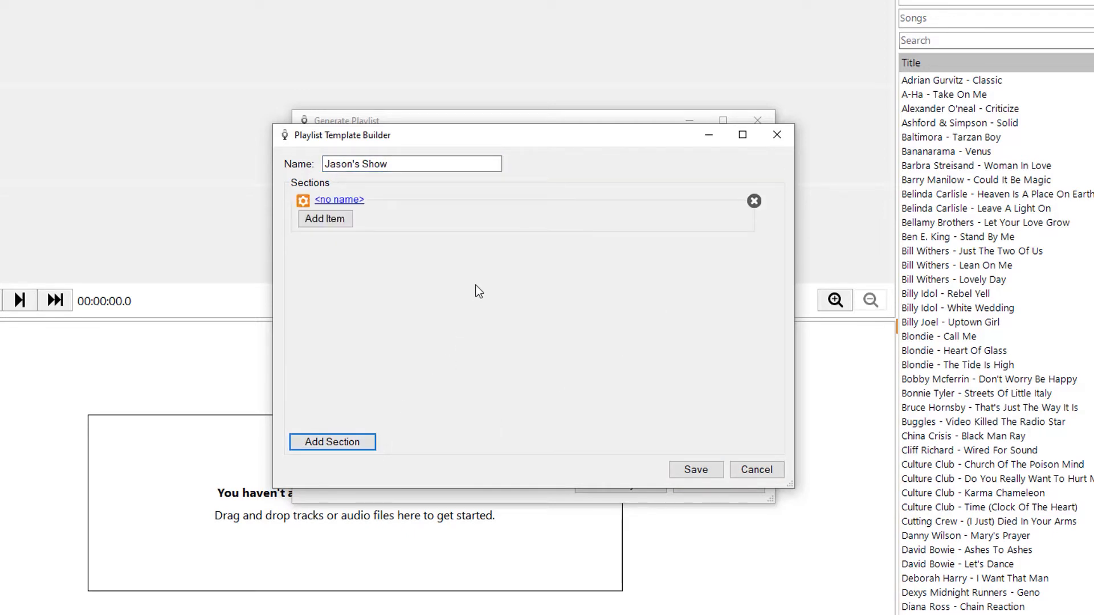
click(353, 199)
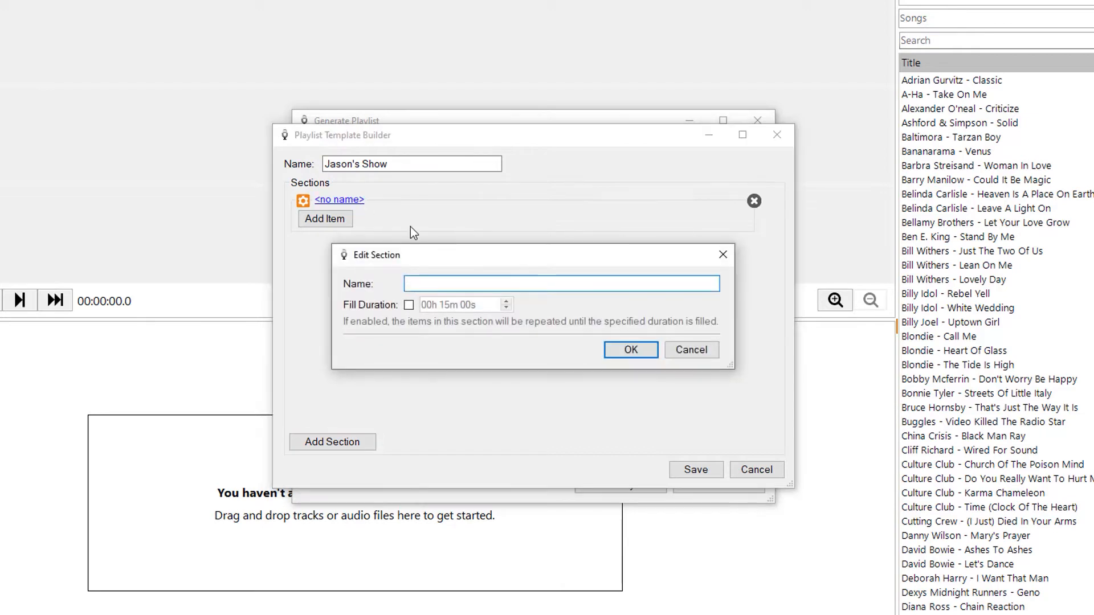
text(Opener)
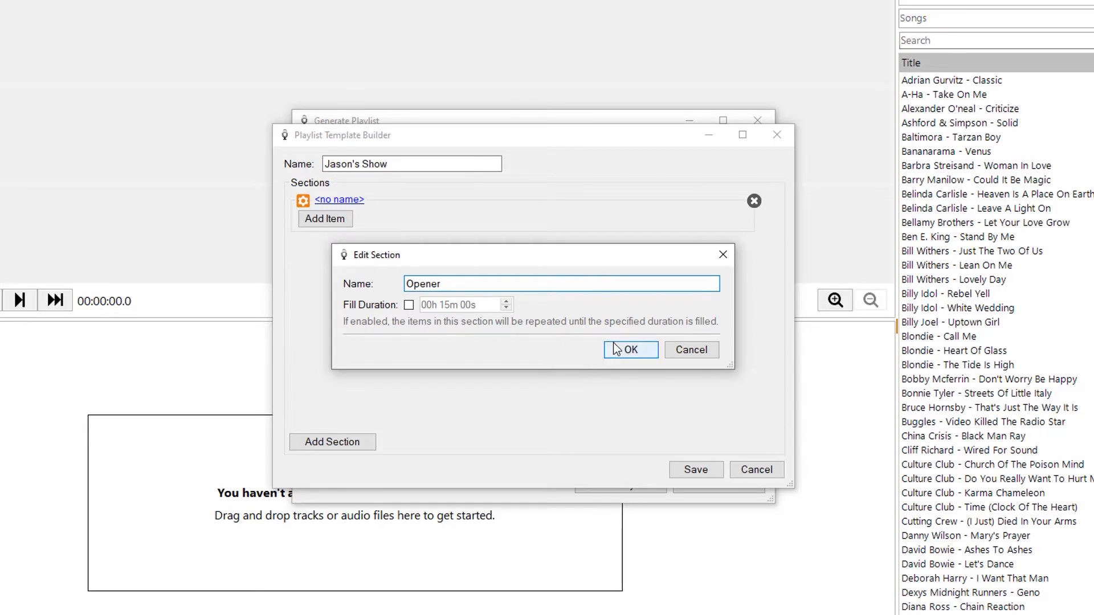
click(648, 358)
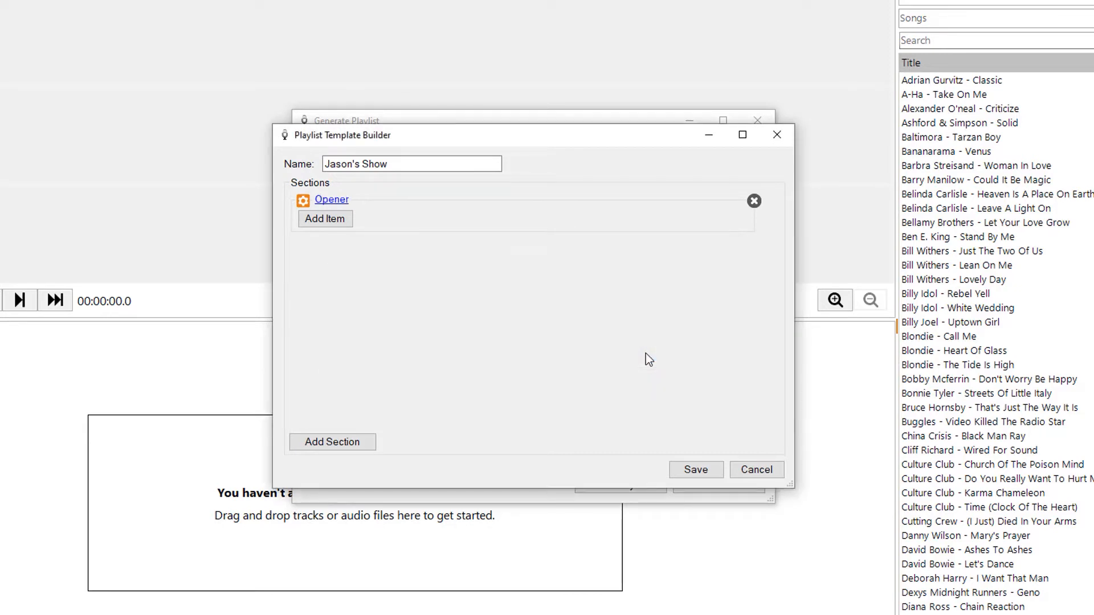
Add an item to the Opener section that picks from the track group Power songs
click(345, 224)
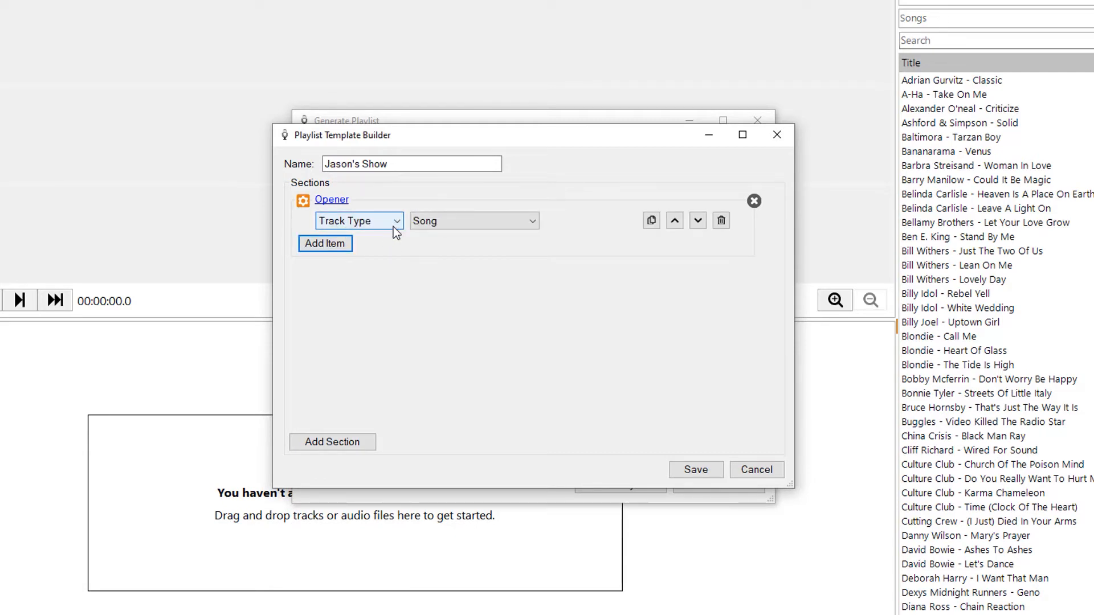
click(395, 228)
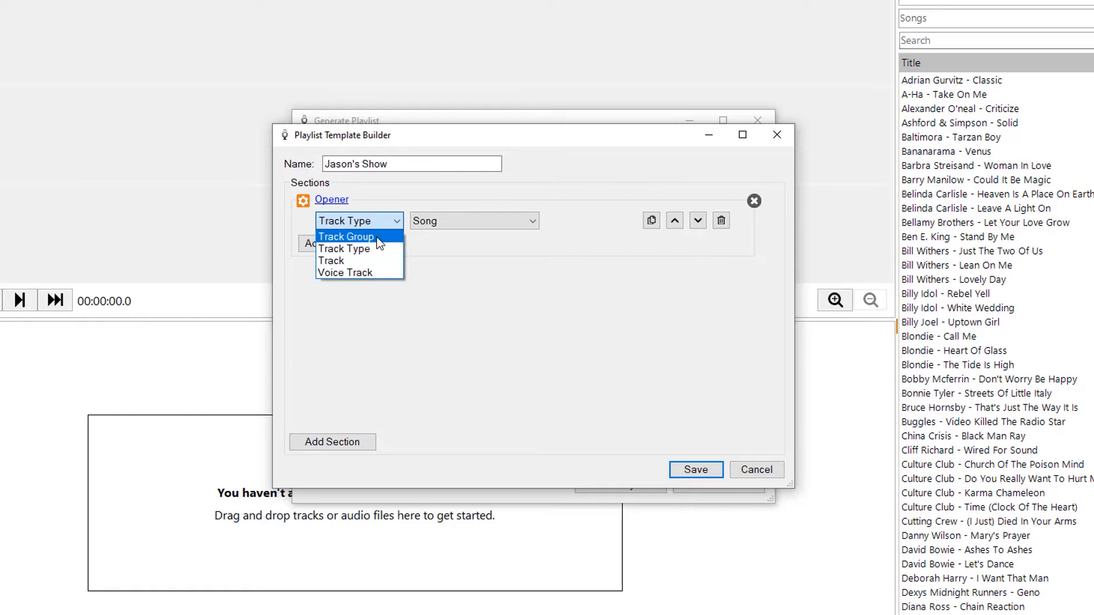
click(378, 237)
click(461, 224)
click(470, 250)
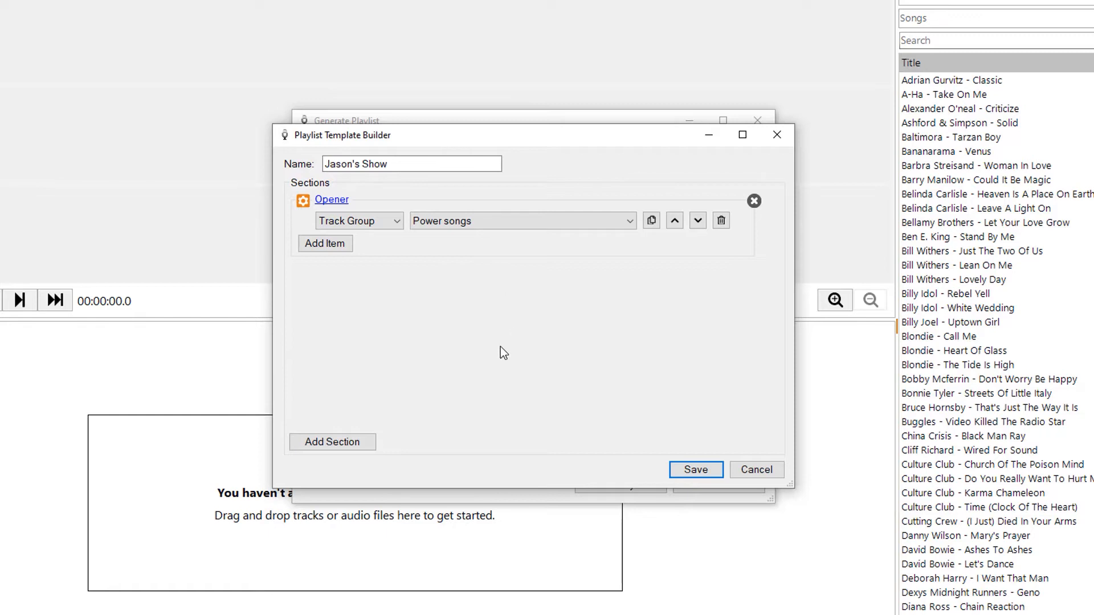
Add a second section to the template and a voice track item of 1 minute to the Opener section
click(368, 443)
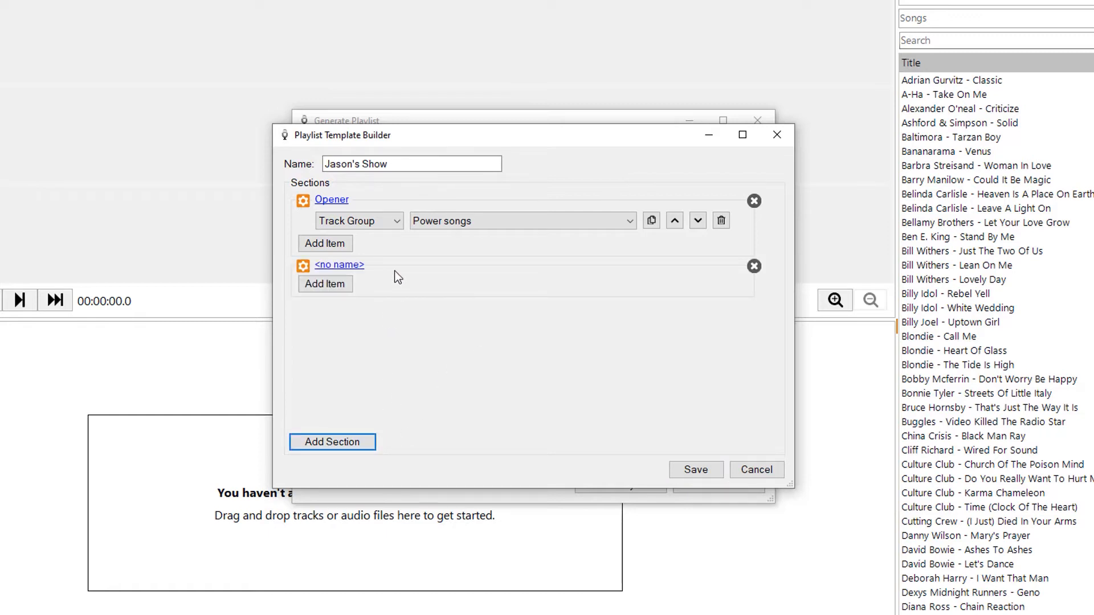
click(344, 245)
click(372, 244)
click(371, 244)
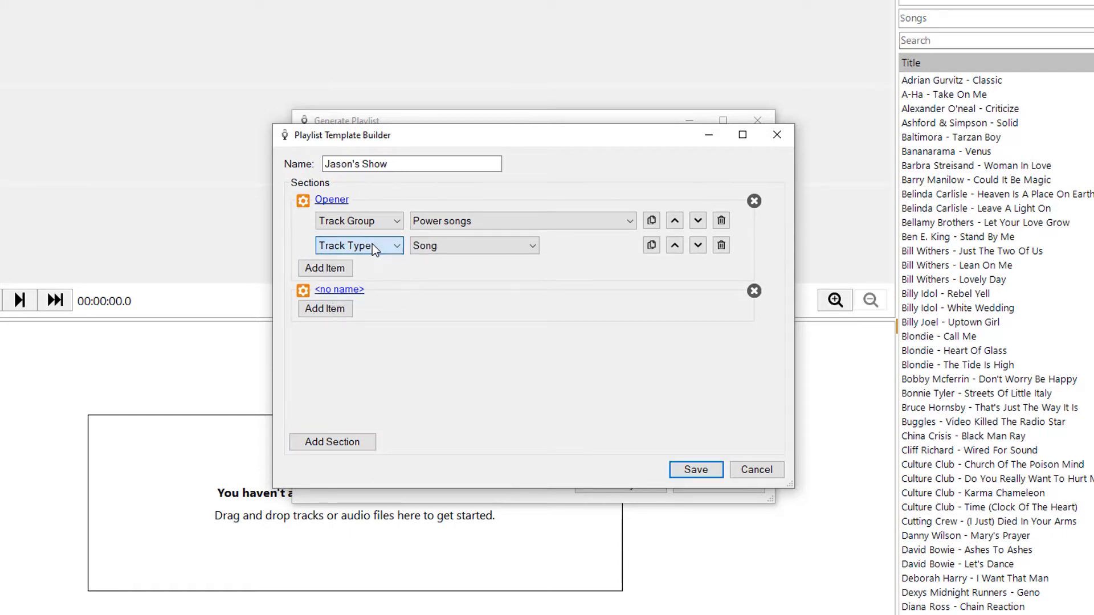
click(430, 245)
click(387, 249)
click(387, 249)
click(388, 296)
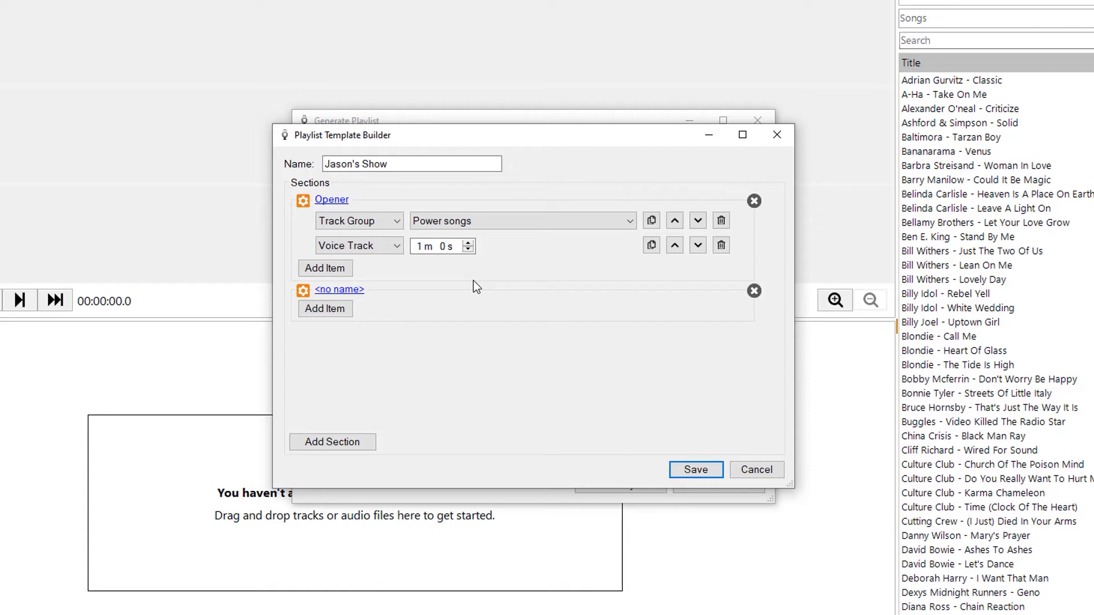
Name the second section Fill and enable its fill duration at 55 minutes
click(358, 295)
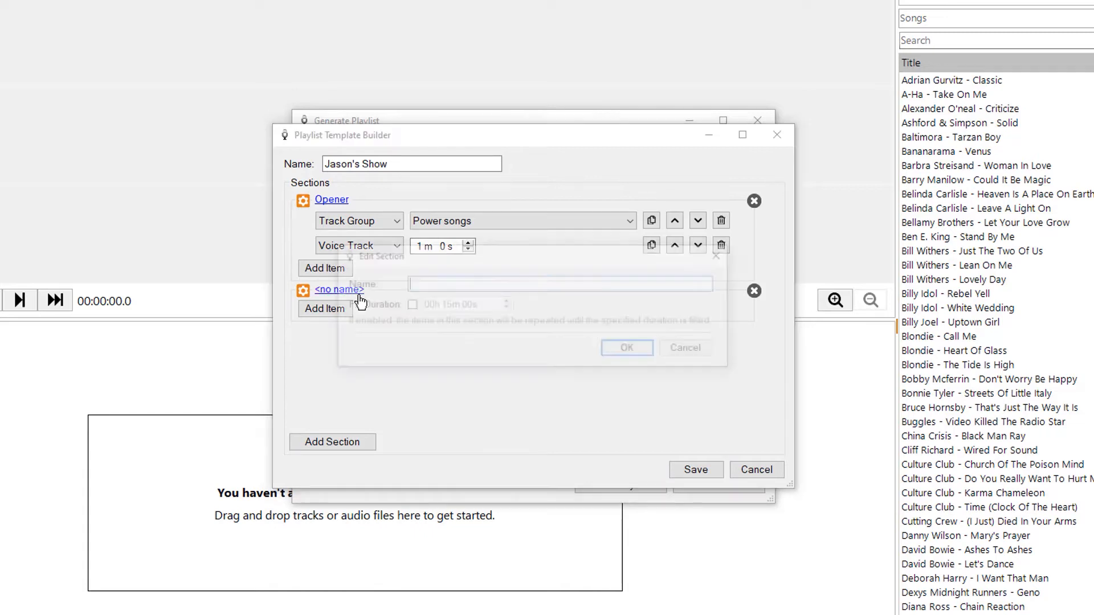
text(Fill)
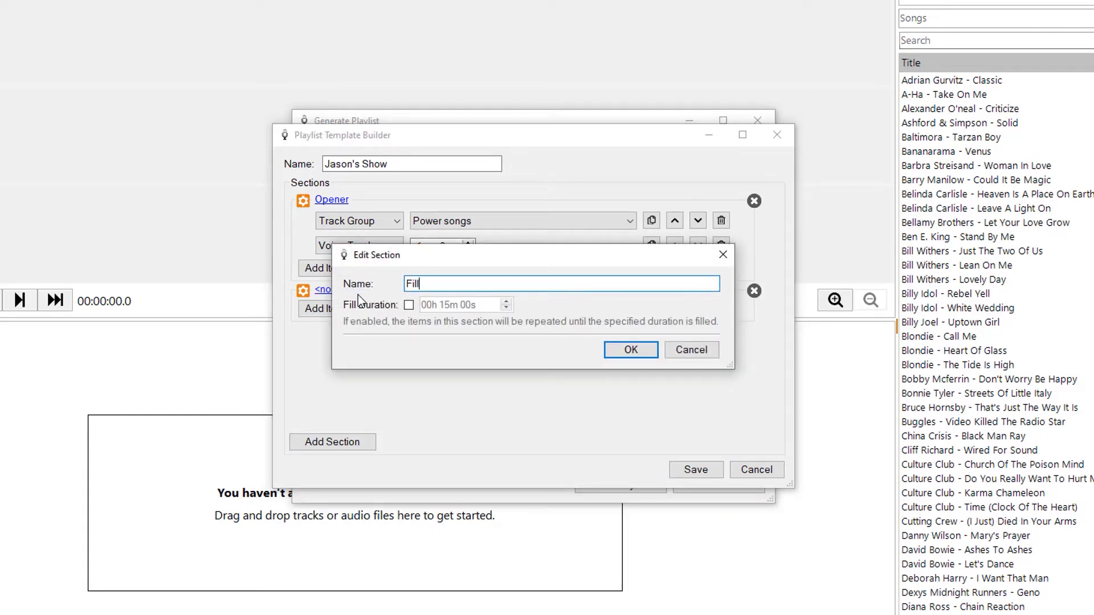
click(409, 306)
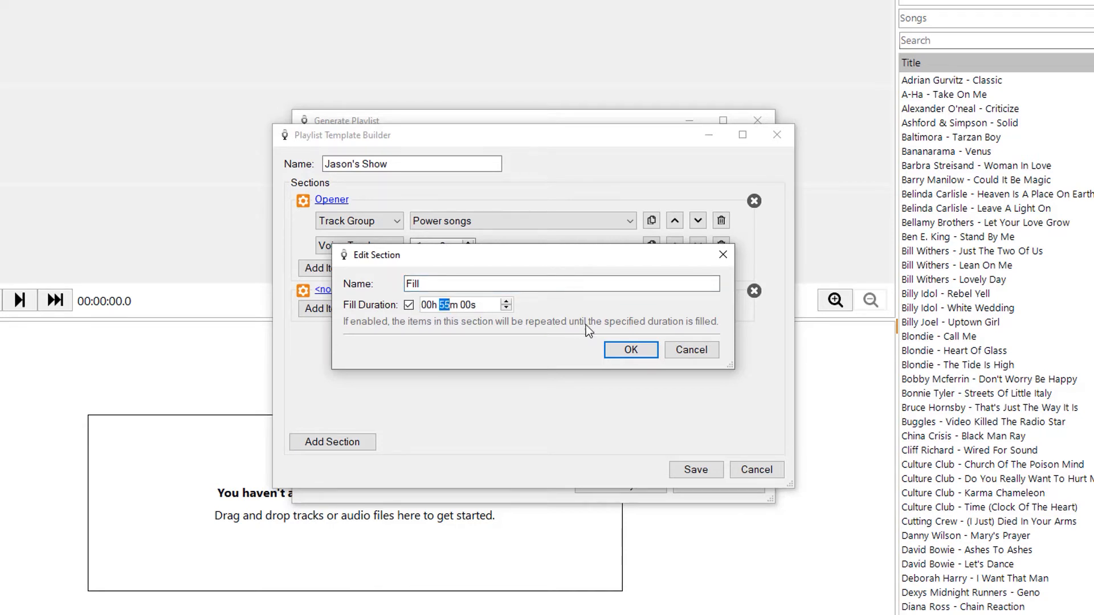
click(630, 350)
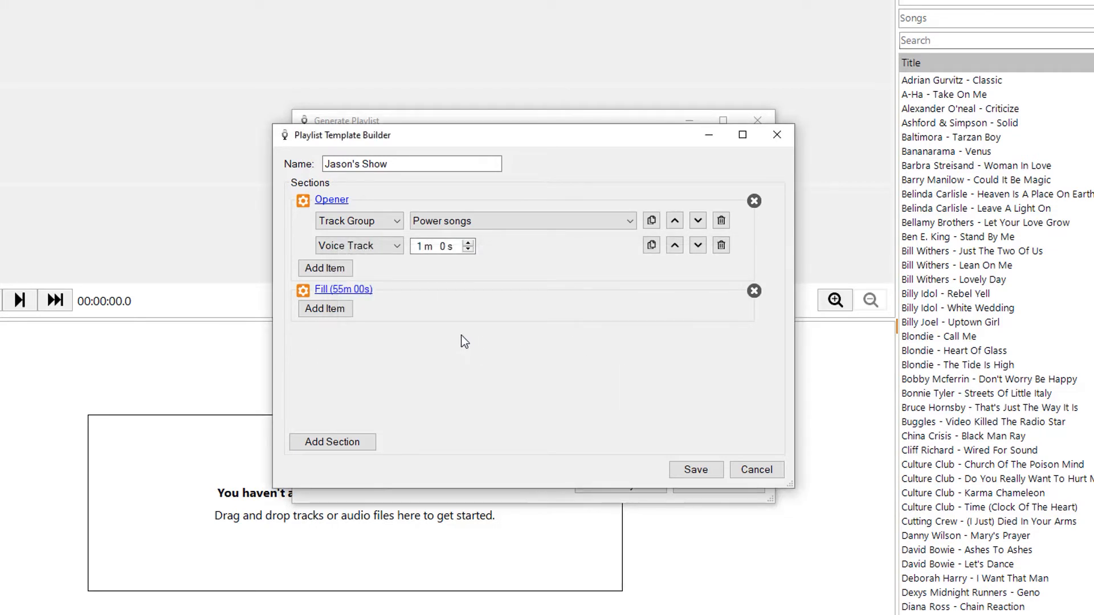
Add two track type items to the Fill section, a Song followed by a Station ID
click(339, 312)
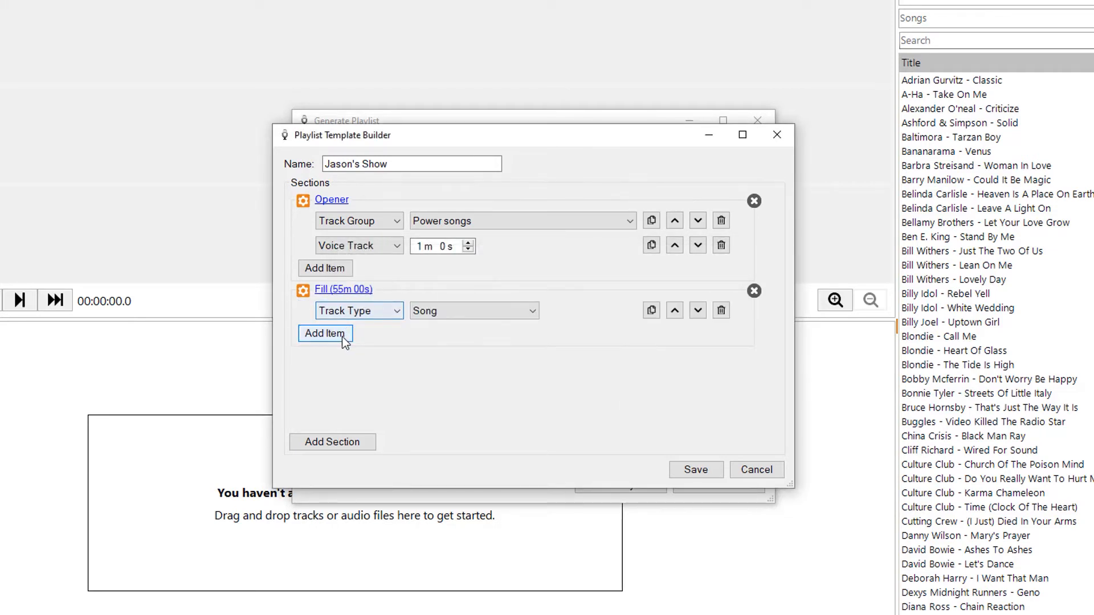
click(344, 339)
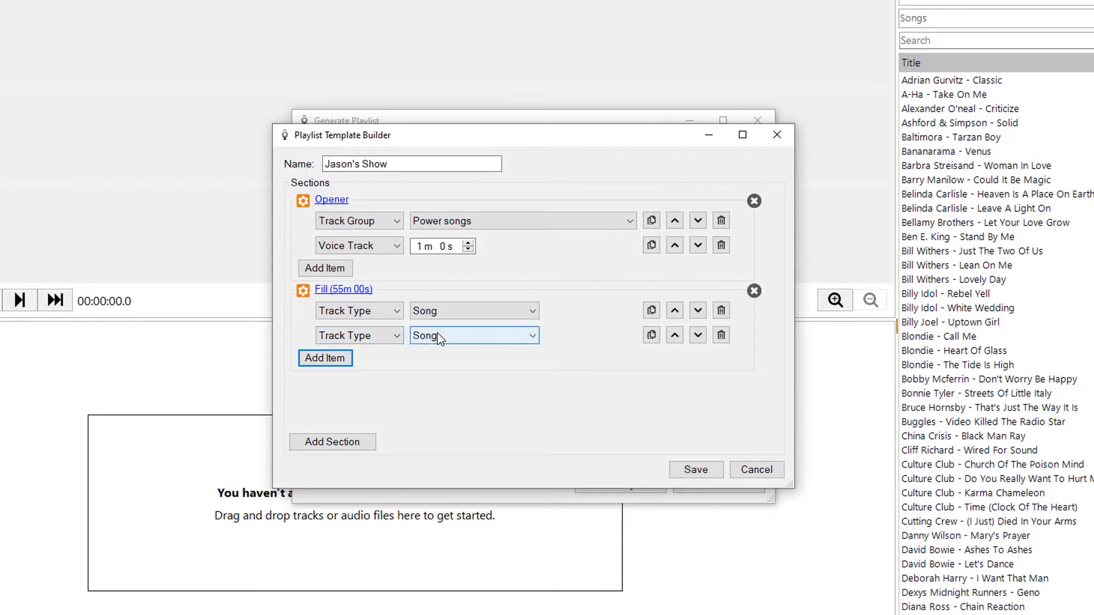
click(437, 334)
click(450, 365)
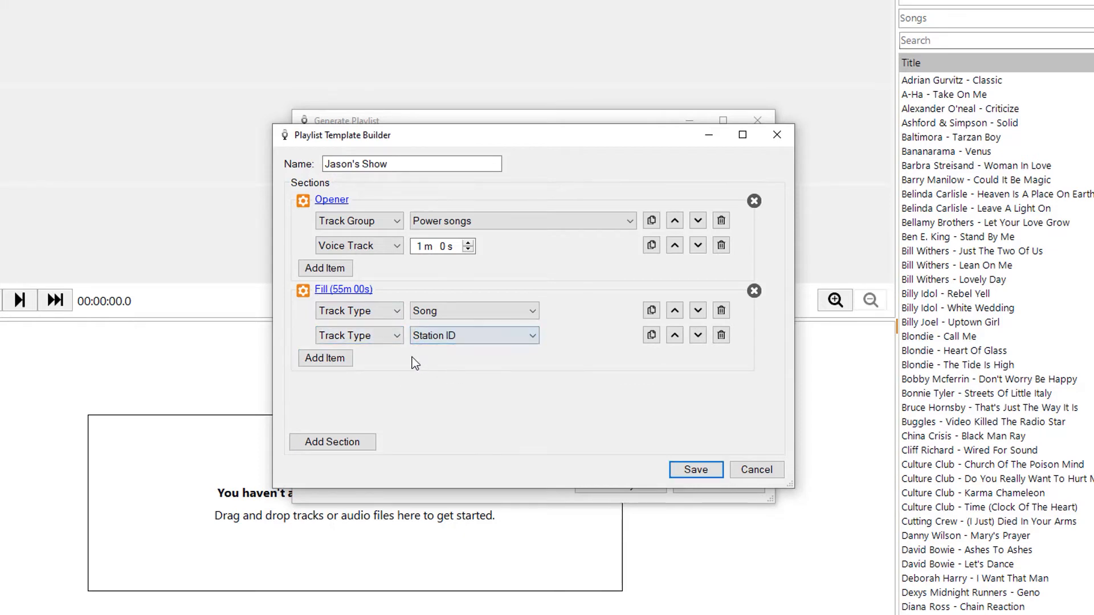
Add another Song item and a 1-minute voice track item at the end of the Fill section
click(346, 361)
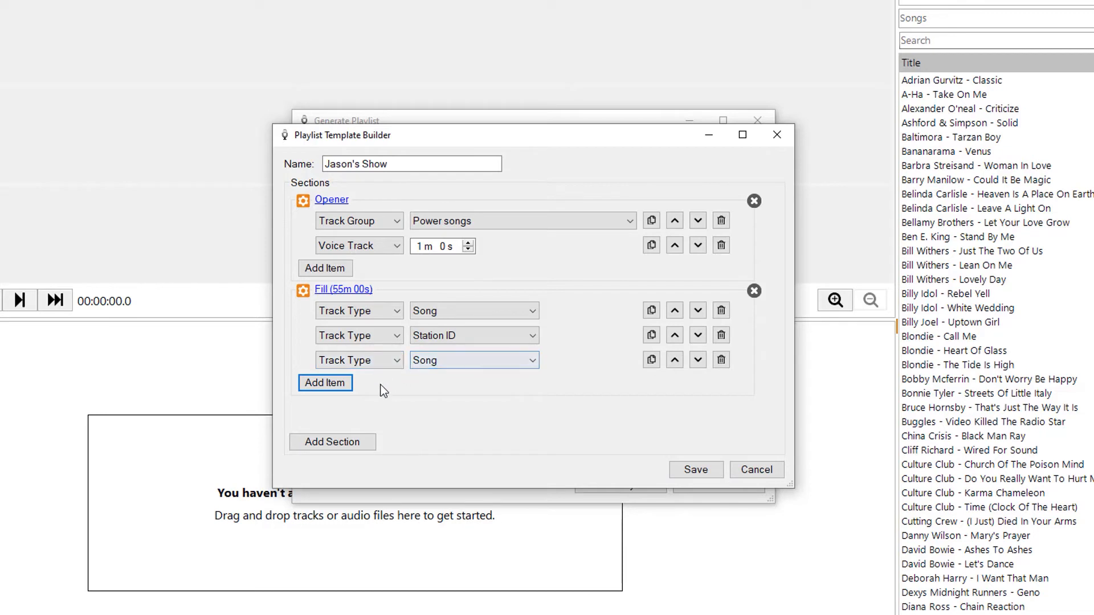
click(346, 386)
click(430, 385)
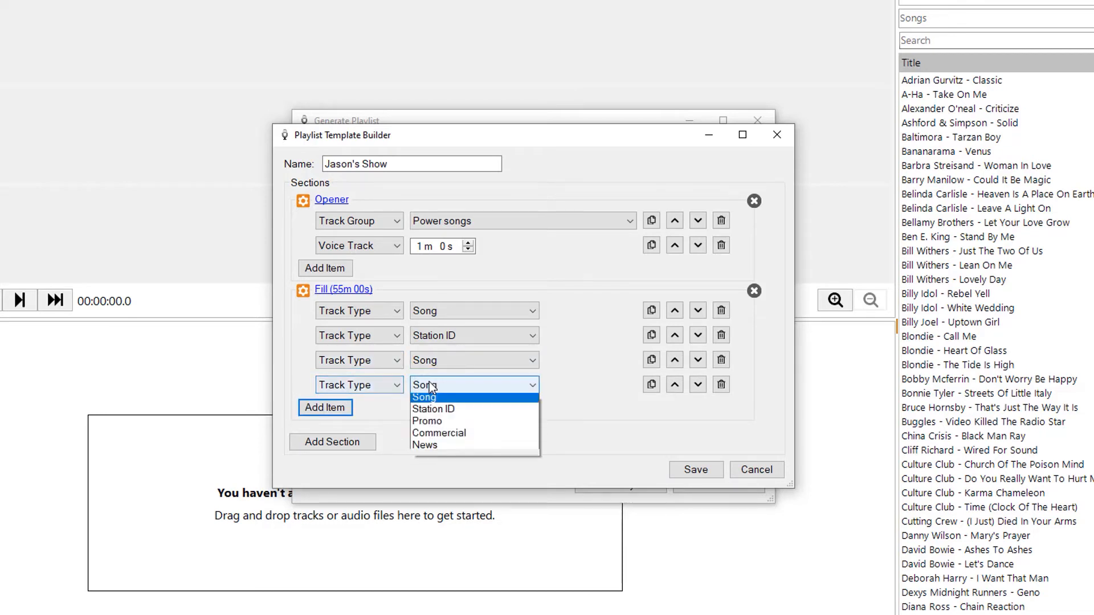
click(391, 384)
click(391, 384)
click(392, 436)
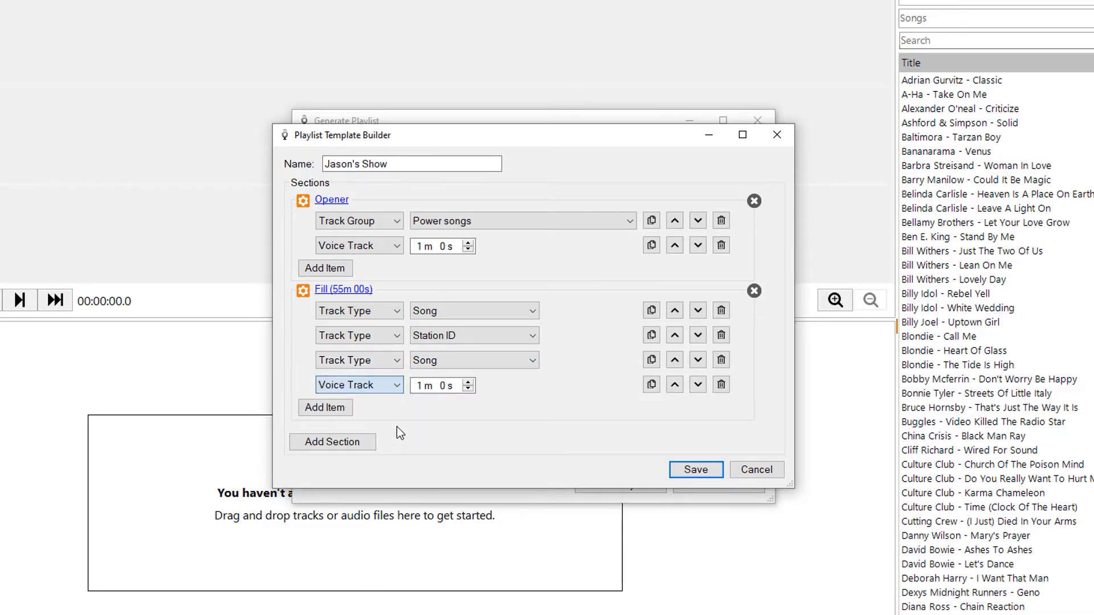
Try moving the Fill section's voice track item up one place, and restore the original order
click(676, 385)
click(675, 382)
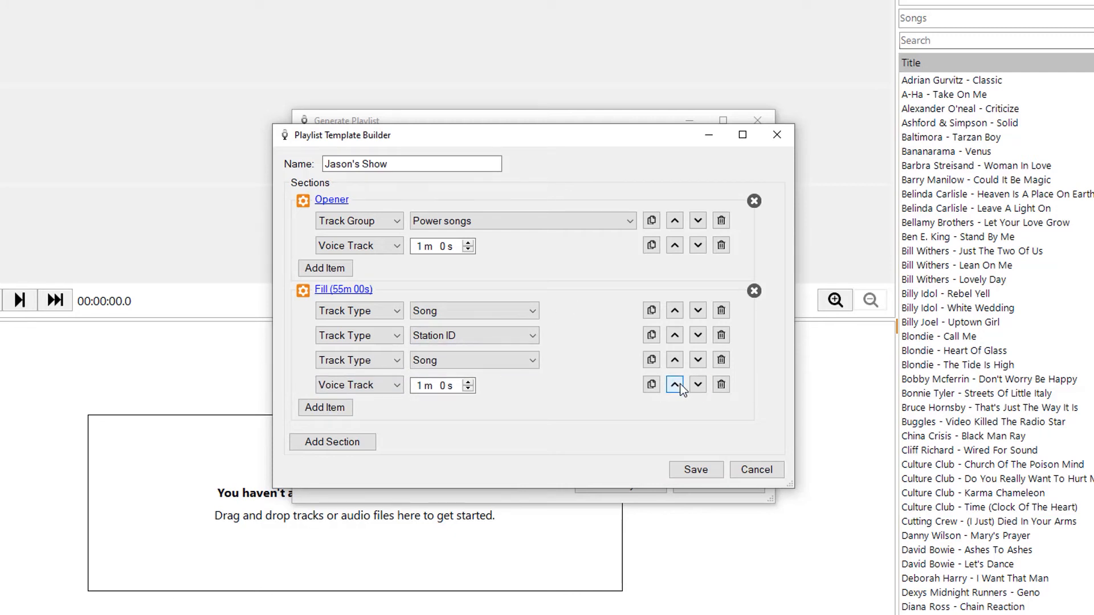
Move the Fill section's voice track item up to second place, and add a new section named Closer
click(676, 381)
click(678, 363)
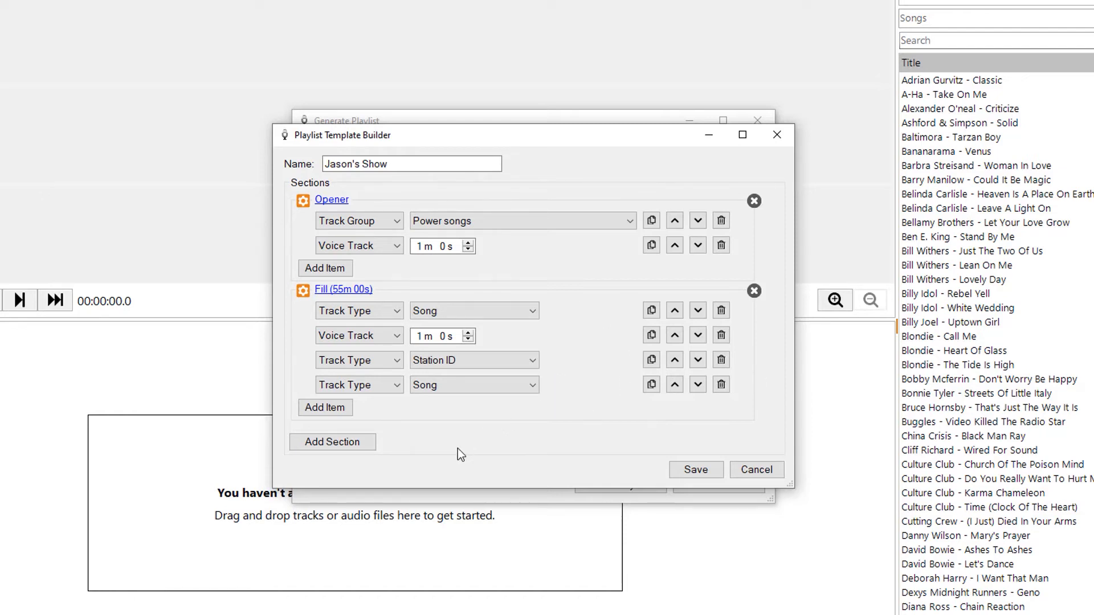
click(365, 444)
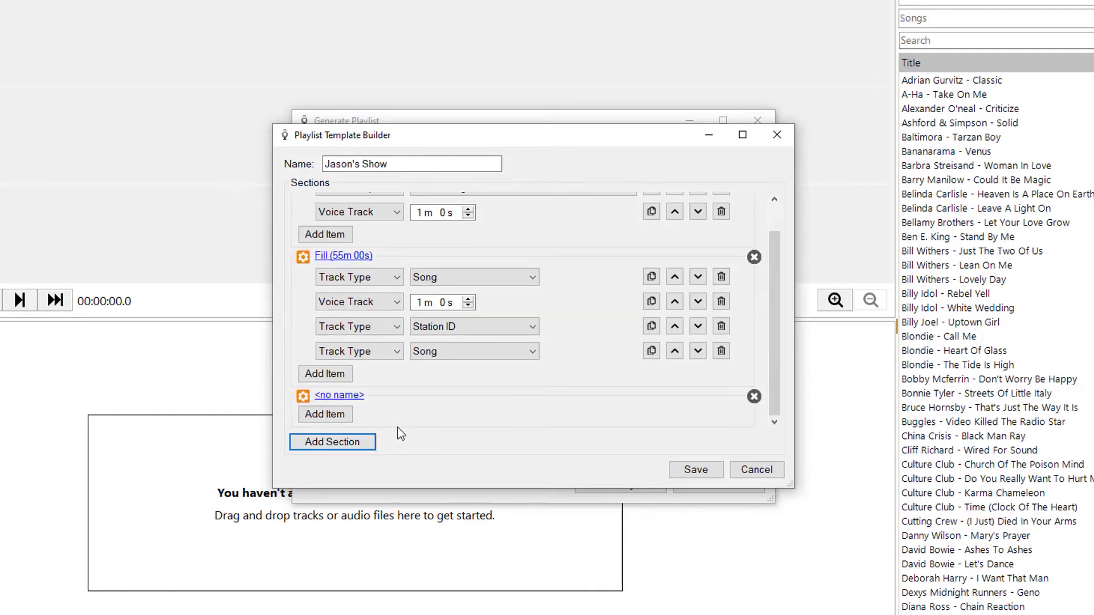
click(337, 396)
text(Cl)
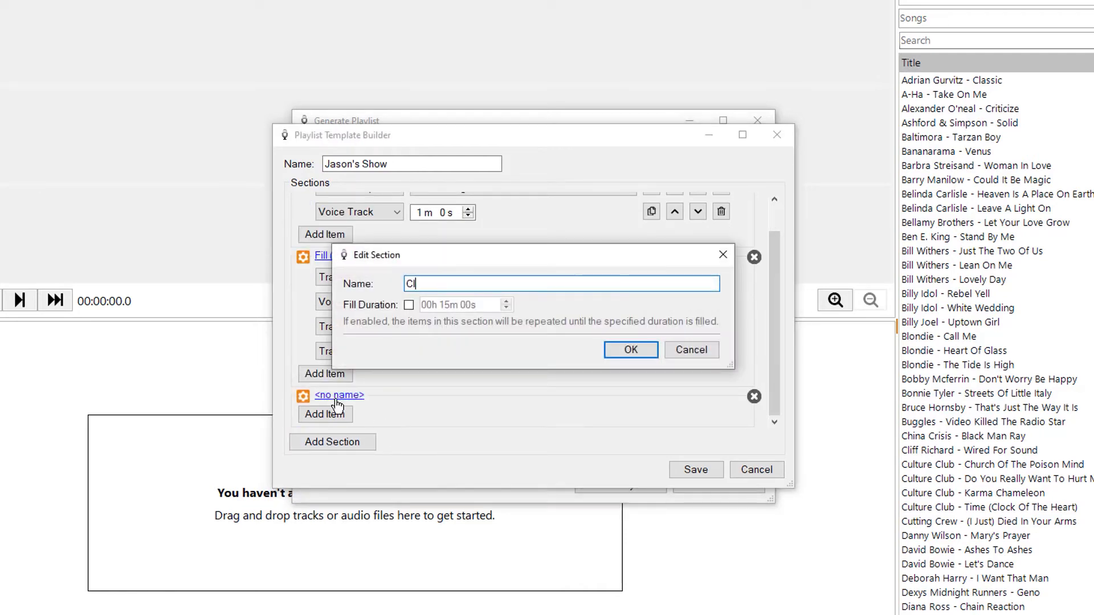
text(oser)
click(634, 350)
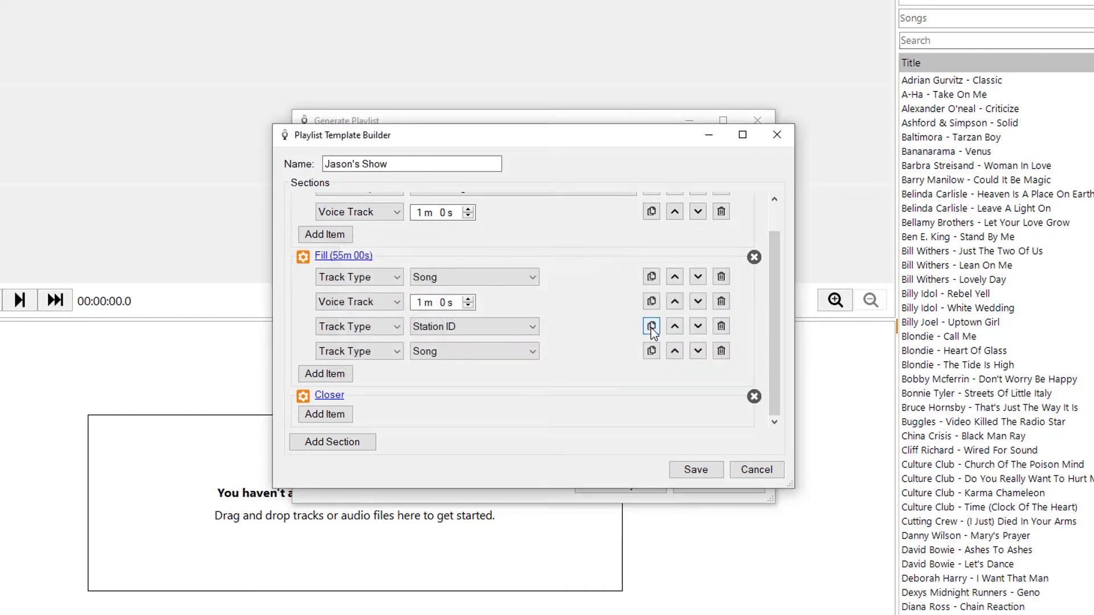
Add a track group item to the Closer section and assign it the Power songs group
click(335, 423)
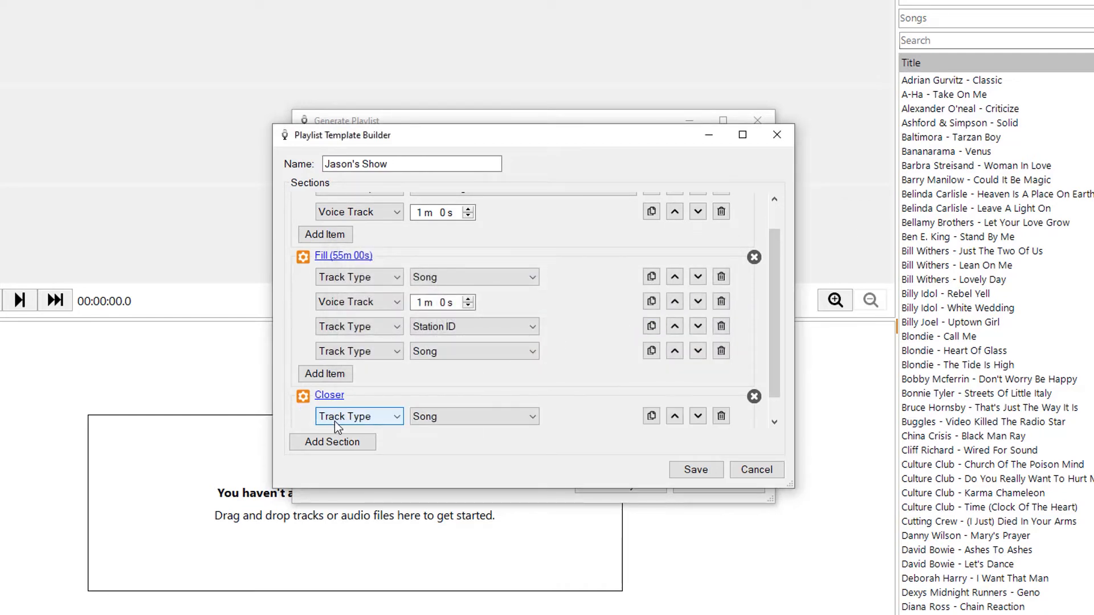
click(399, 422)
click(382, 435)
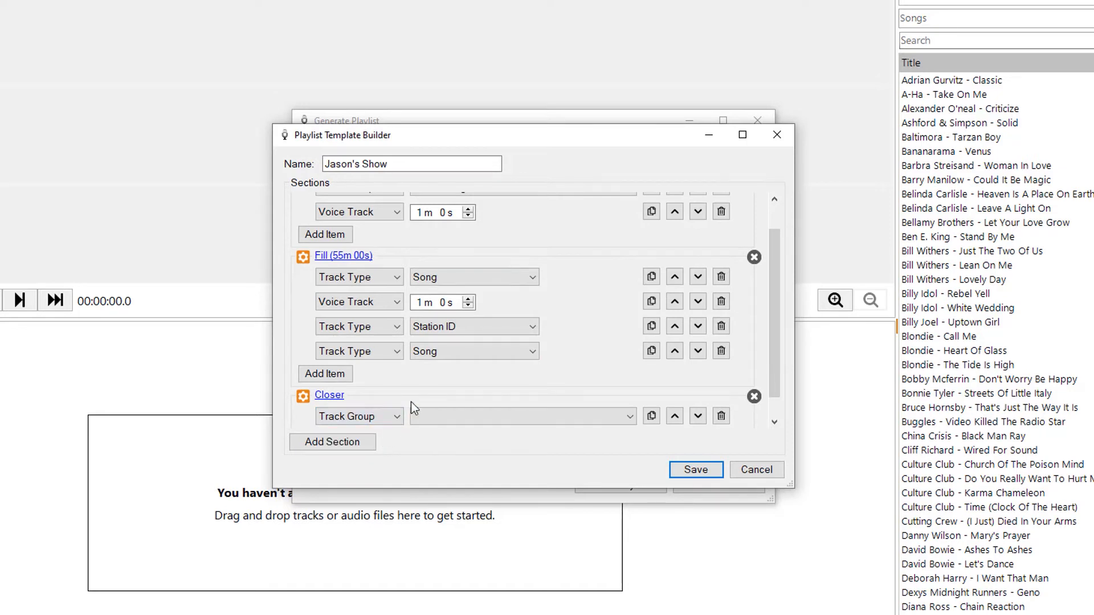
click(437, 415)
click(443, 445)
Review the template's sections from Opener to Closer and save the template
scroll(574, 319, up, 1)
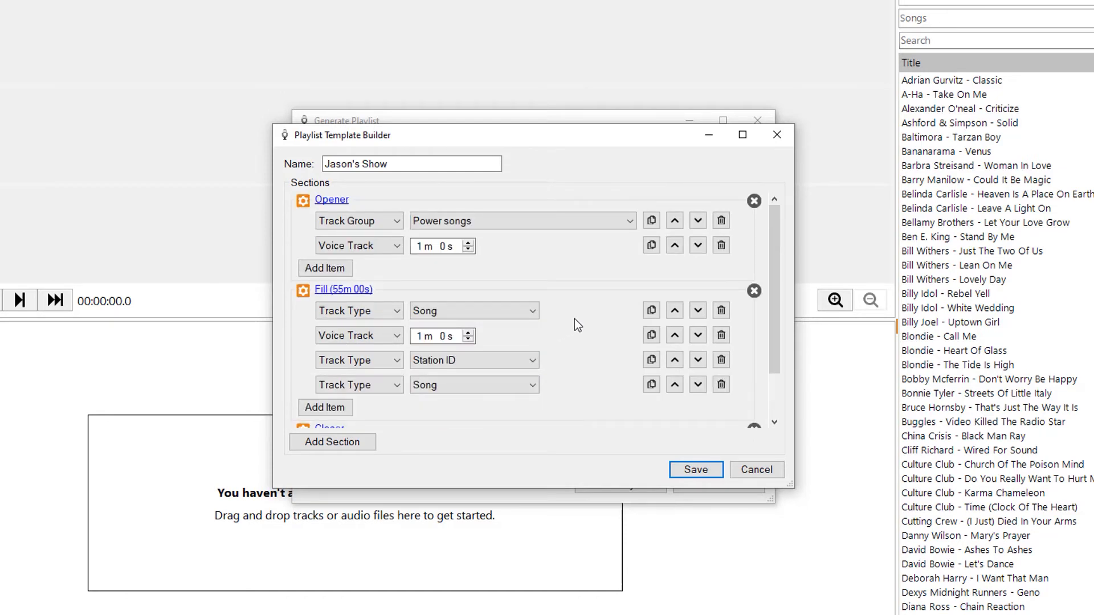
scroll(579, 314, down, 2)
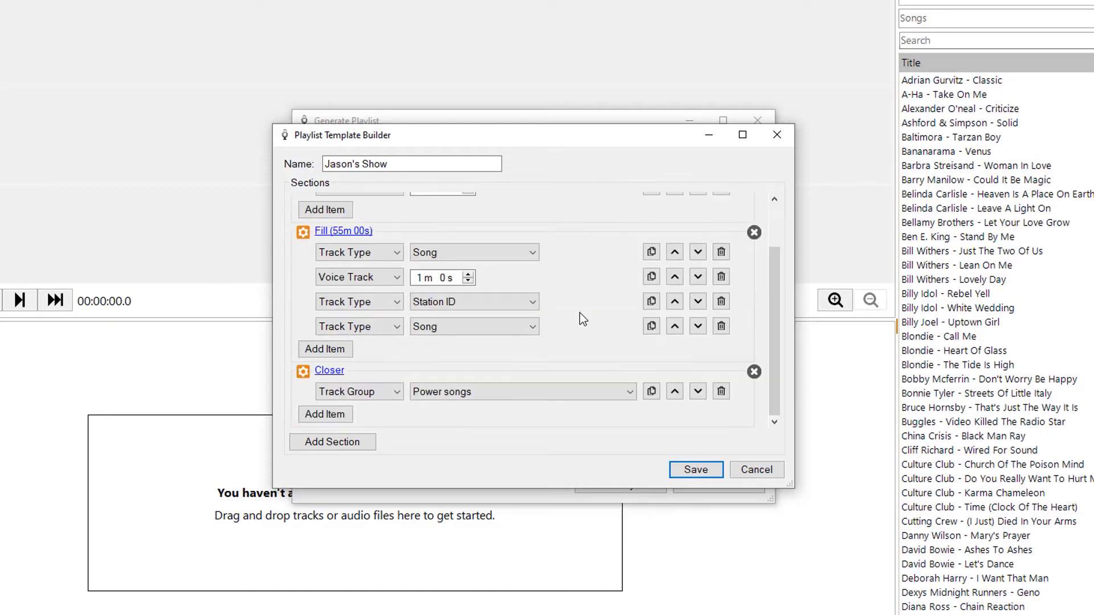
scroll(581, 316, up, 2)
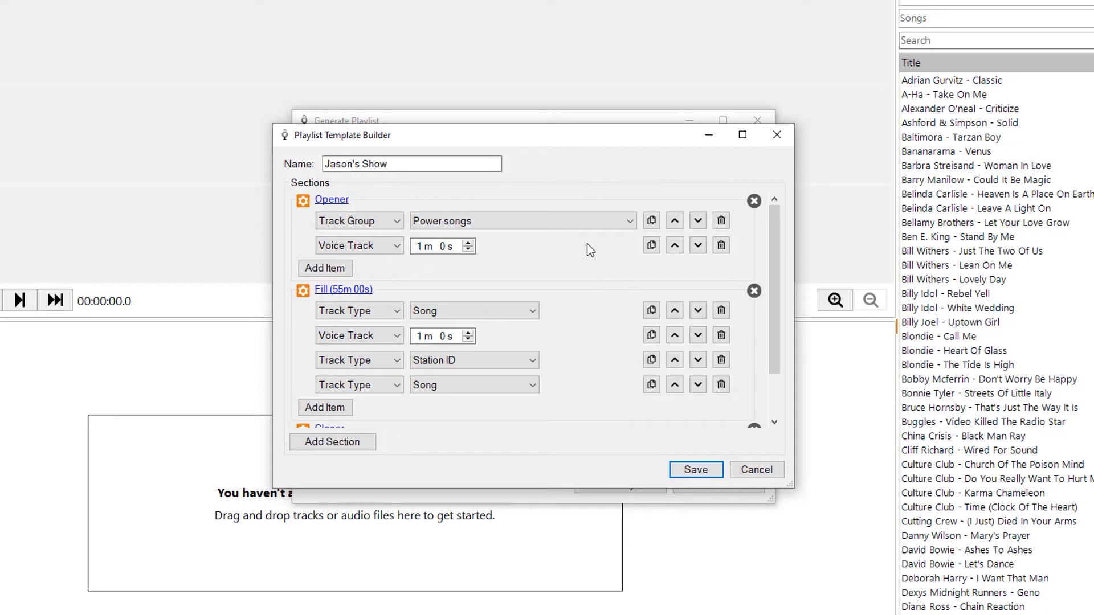
scroll(587, 251, down, 2)
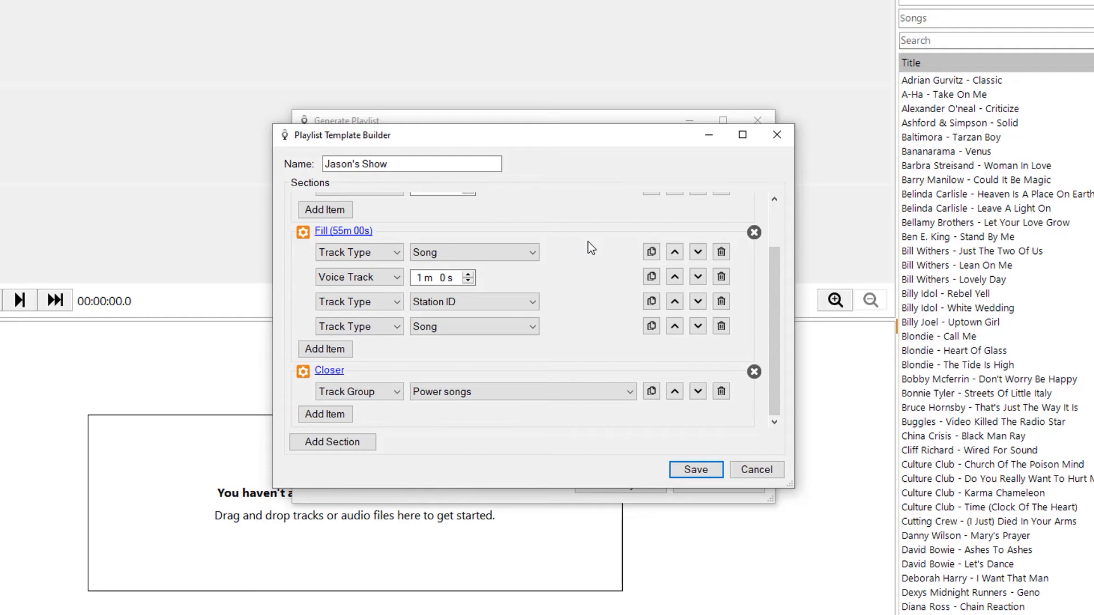
click(706, 473)
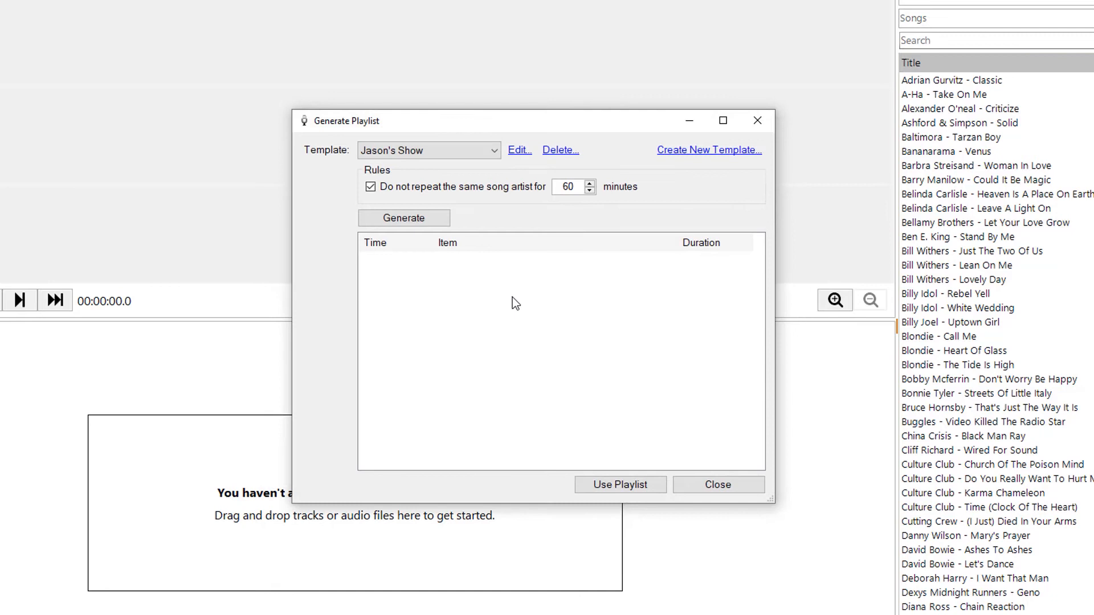
Generate a playlist from the saved template, review its items to the end, and use it in the project
click(423, 222)
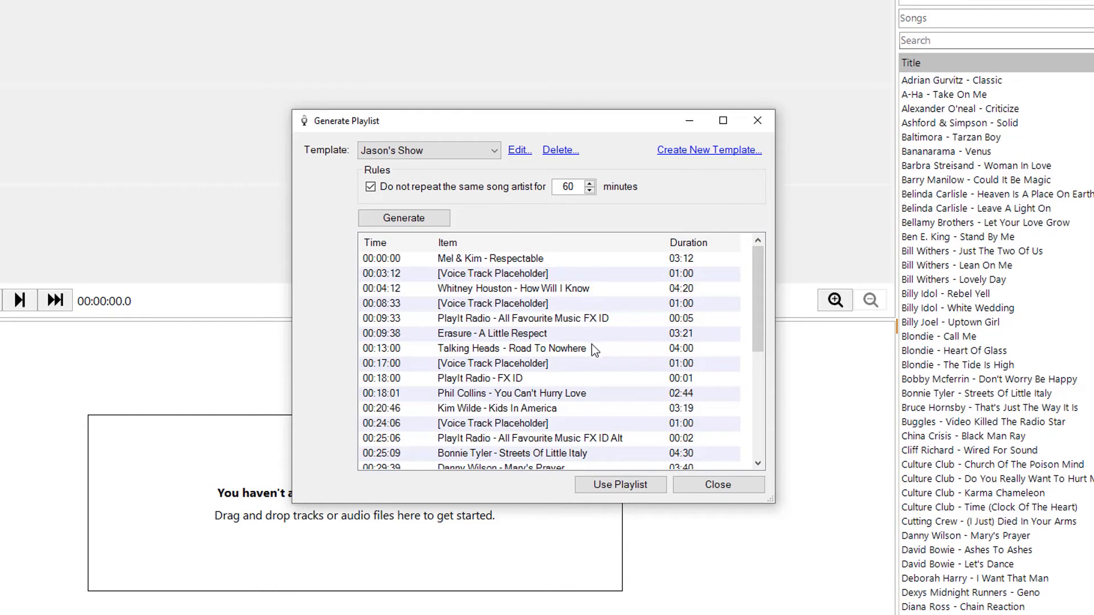
scroll(589, 315, down, 5)
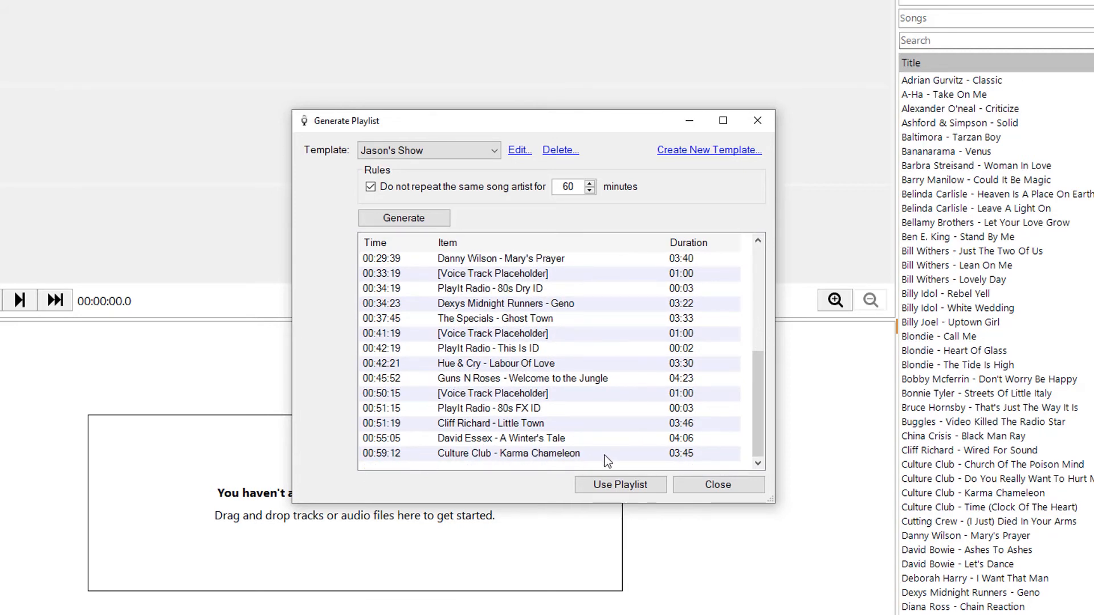
click(658, 487)
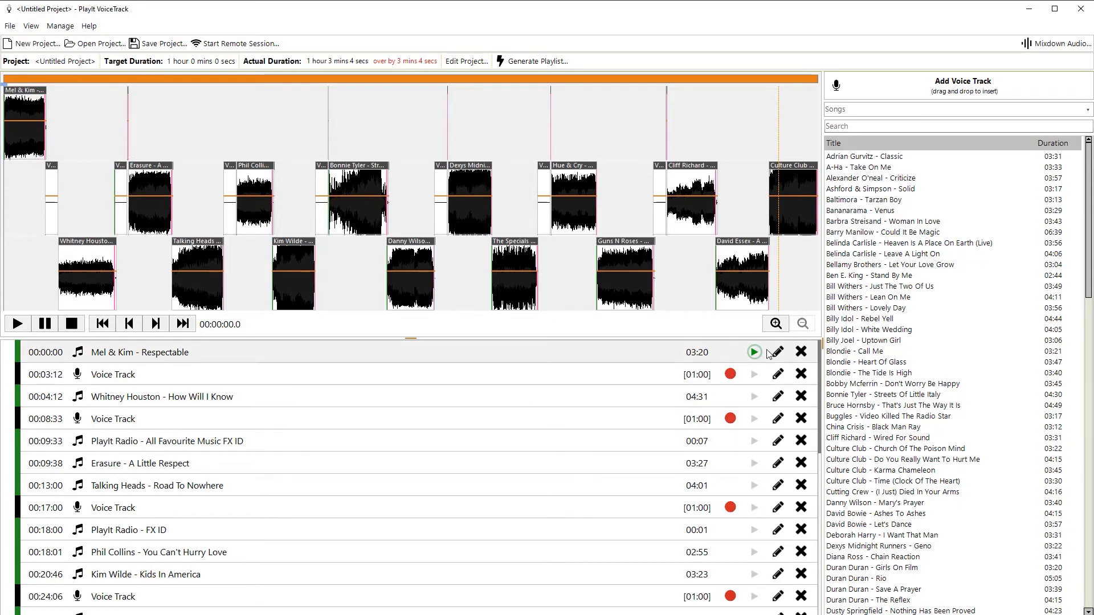
View the playlist's first voice track placeholder in the Segue Editor, and leave it without recording
click(730, 374)
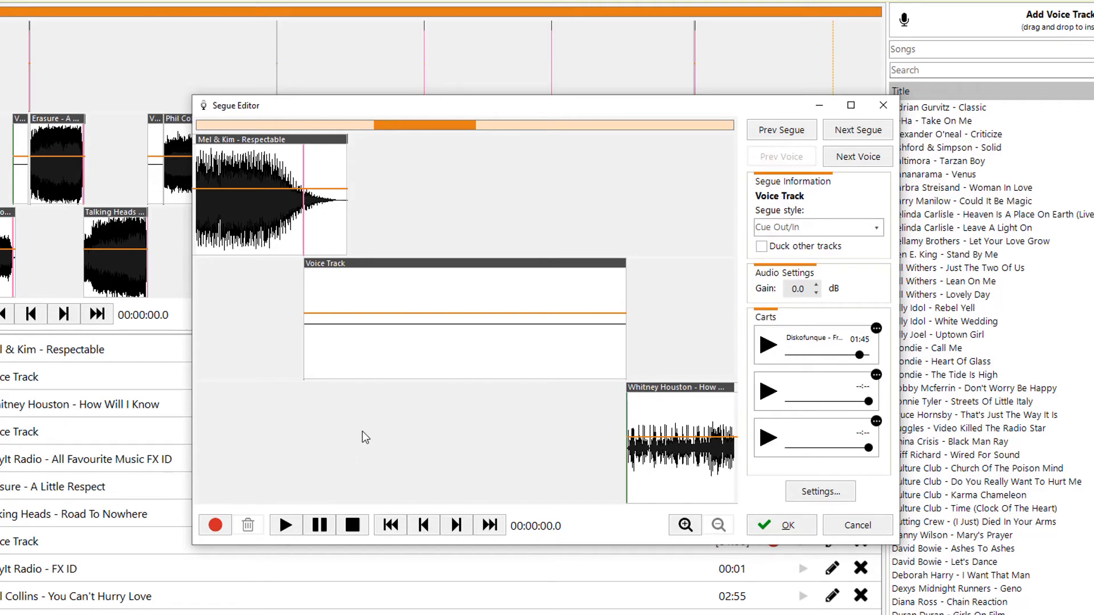
click(842, 533)
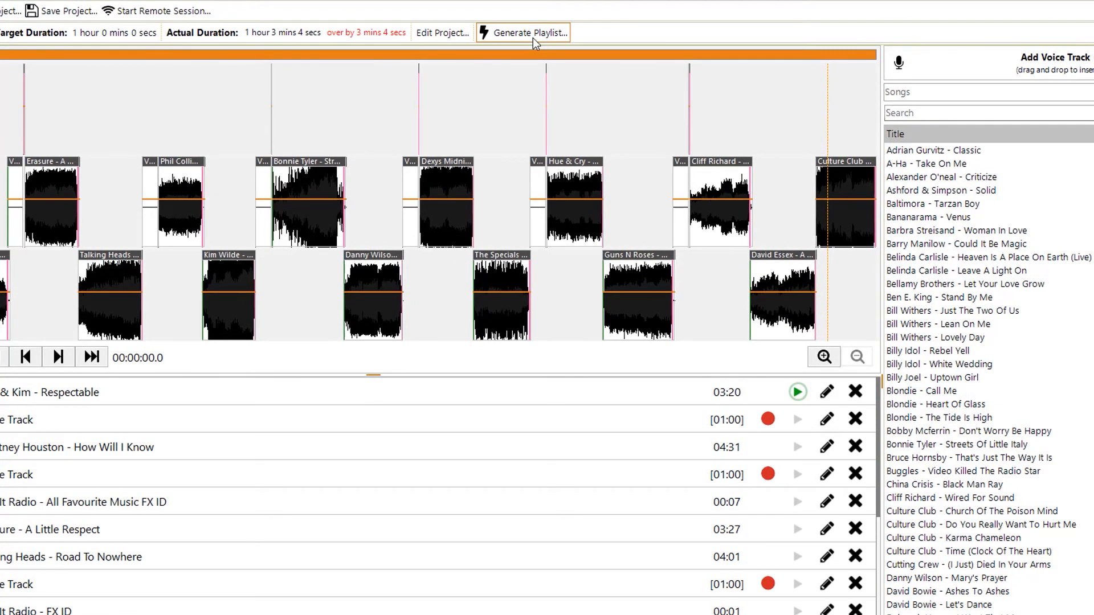
Generate a new playlist from the same template and replace the project's existing playlist with it
click(532, 38)
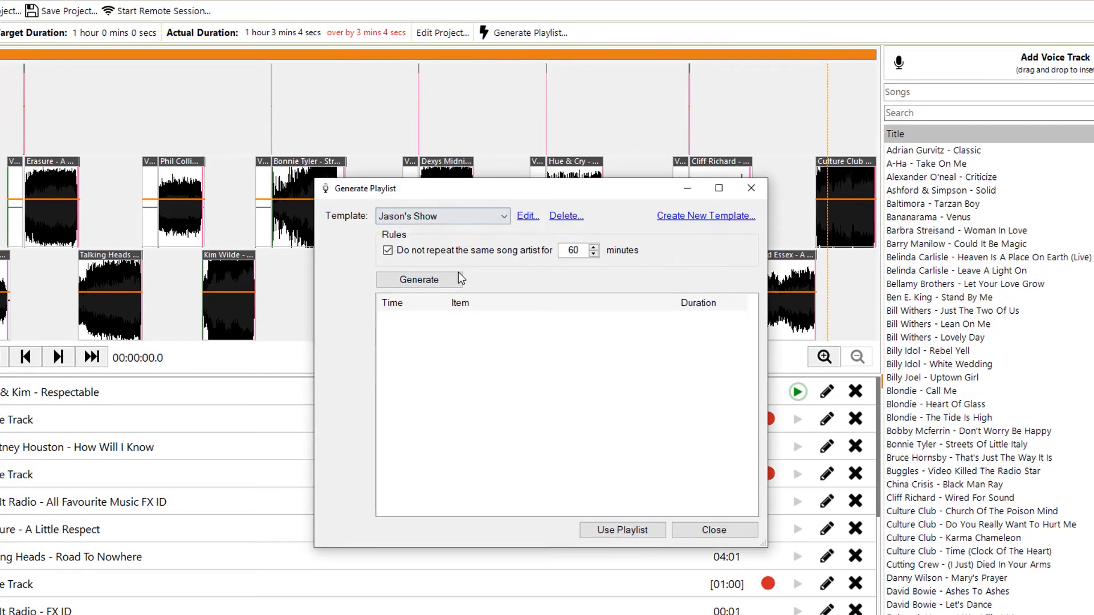
click(461, 278)
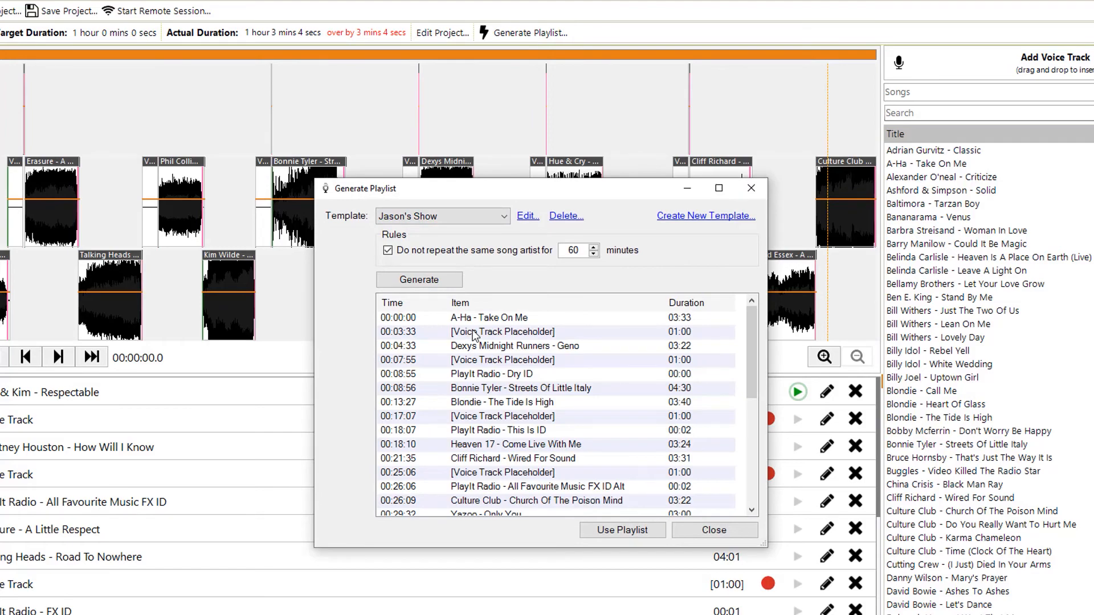
click(646, 536)
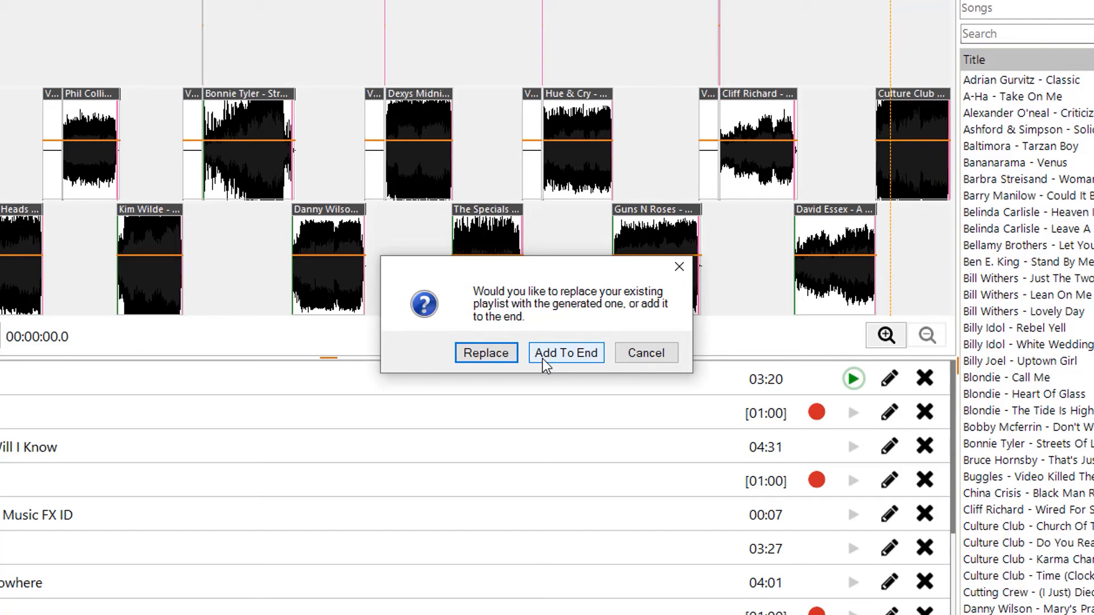
click(510, 360)
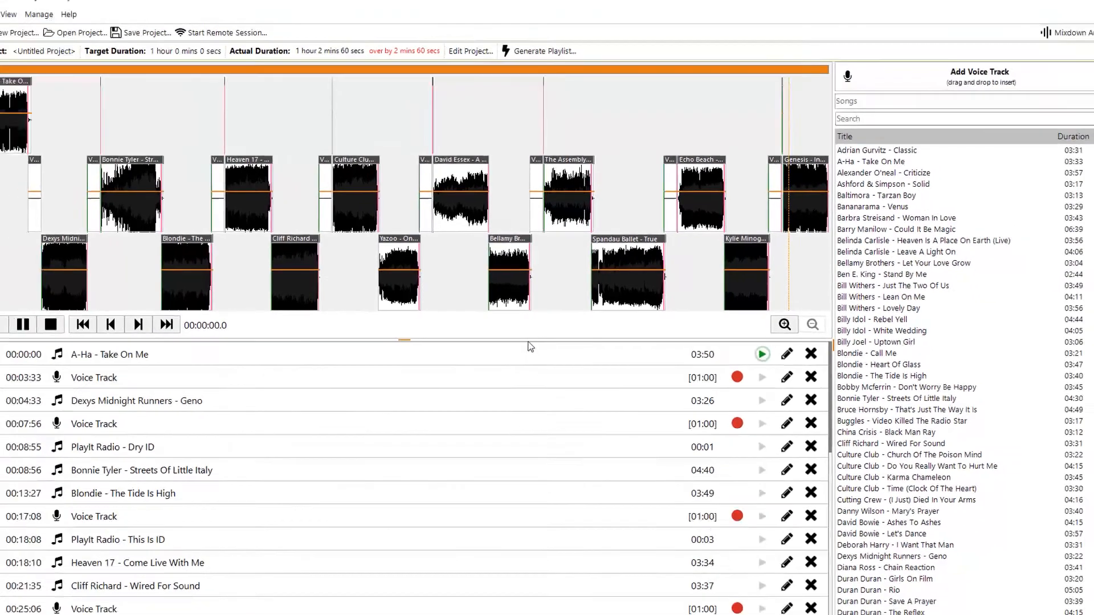